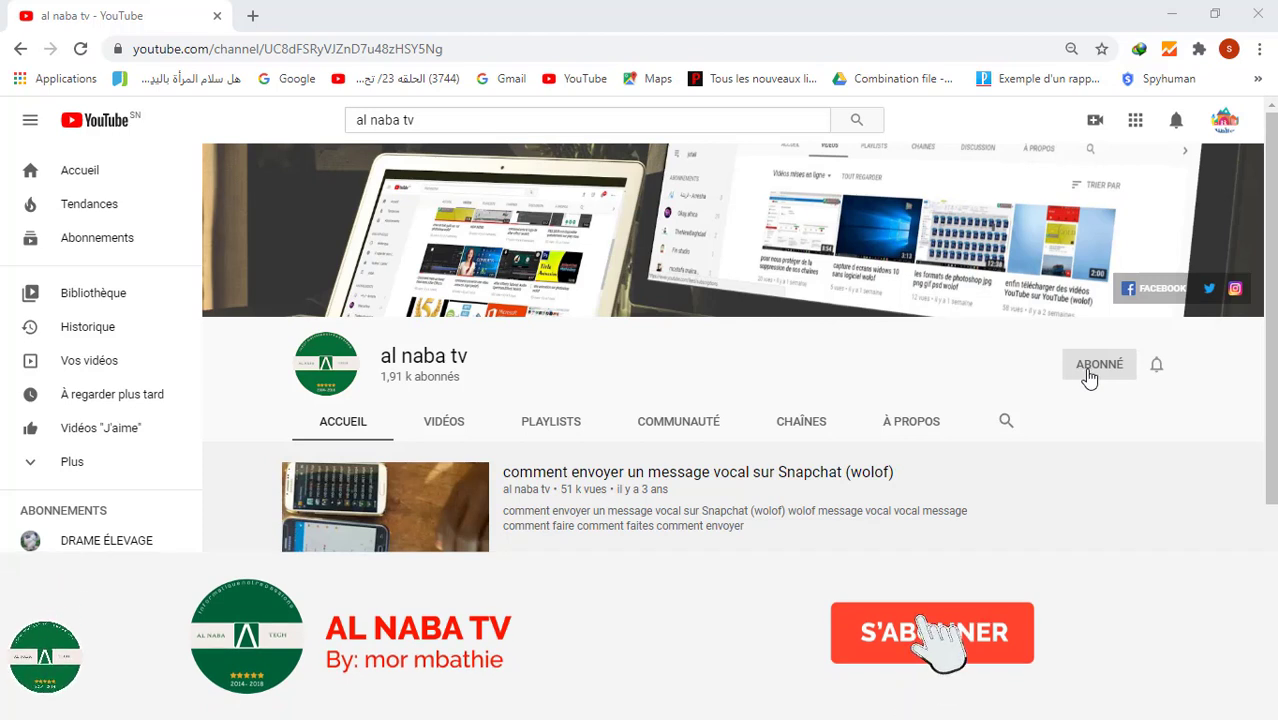
View the al naba tv channel's notification options and linked Instagram page, returning to the channel page
click(1157, 367)
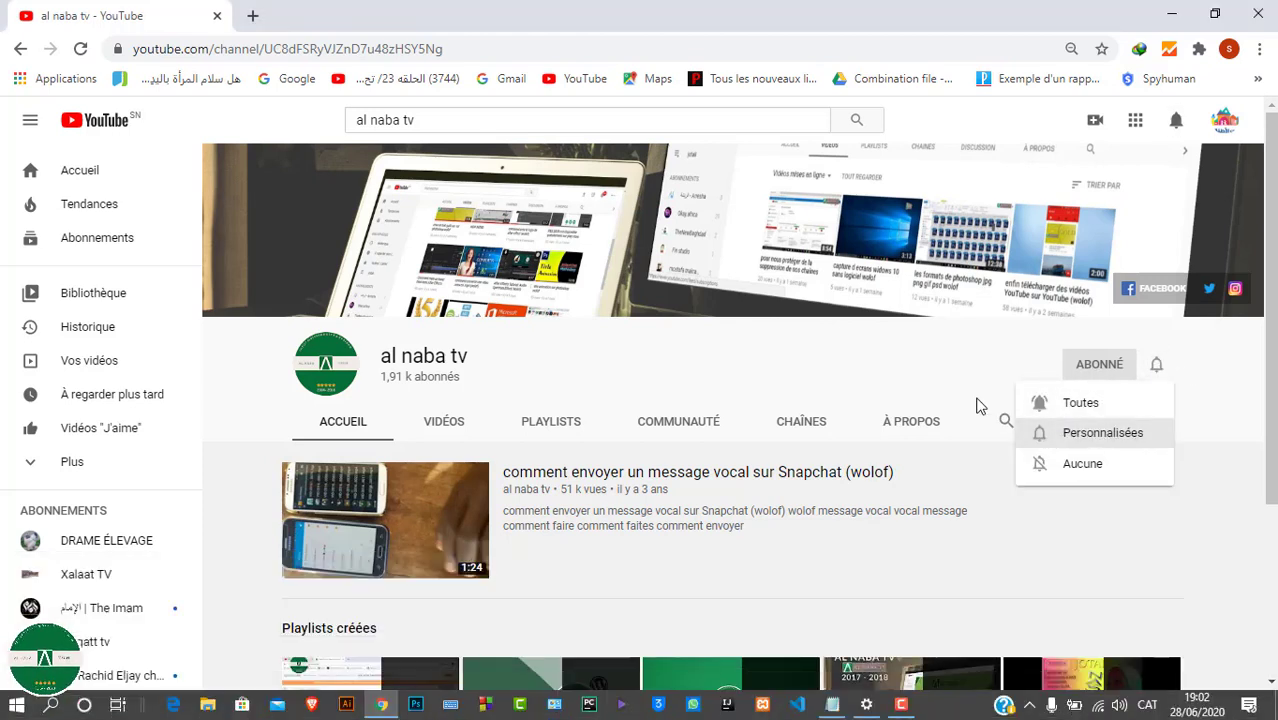
click(979, 406)
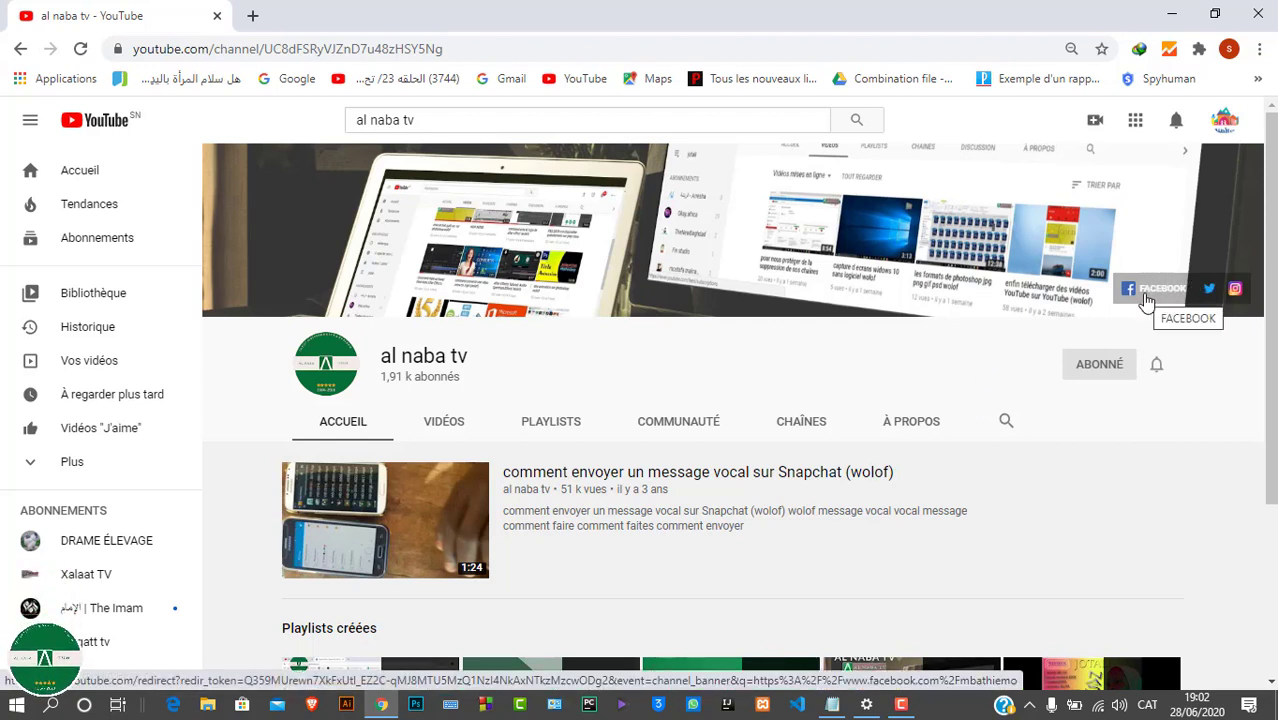
click(1236, 289)
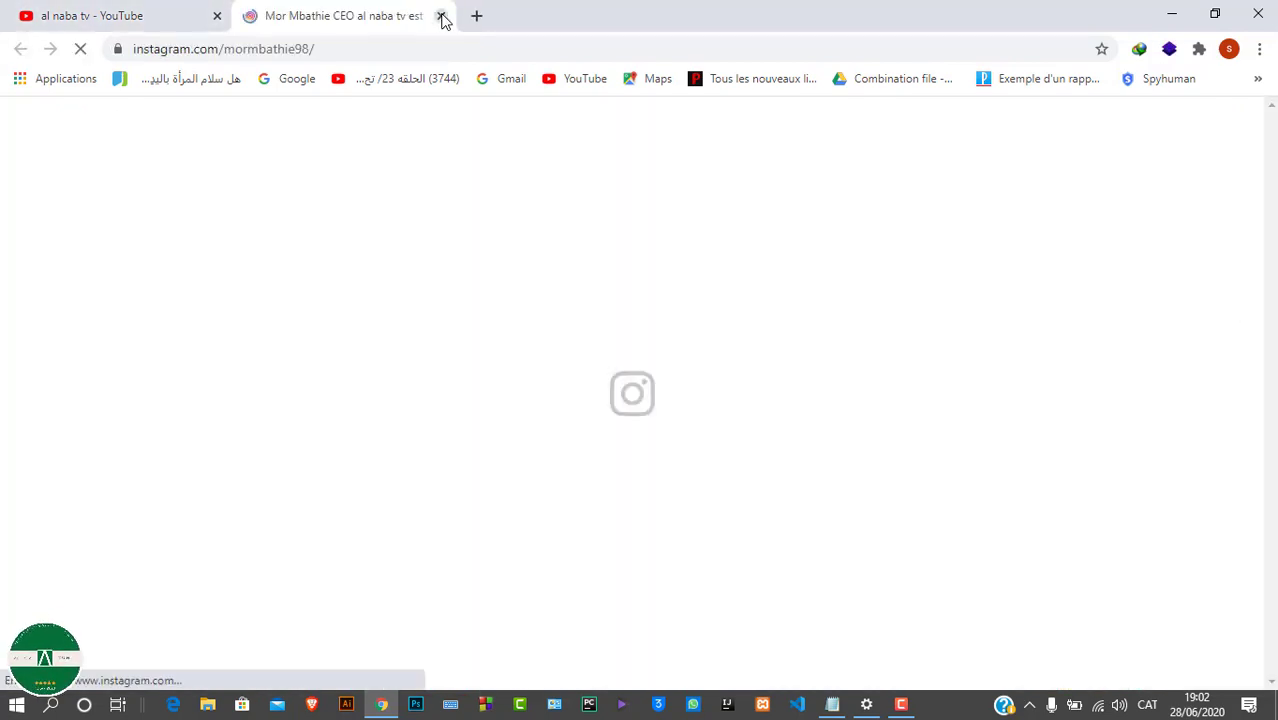
click(441, 15)
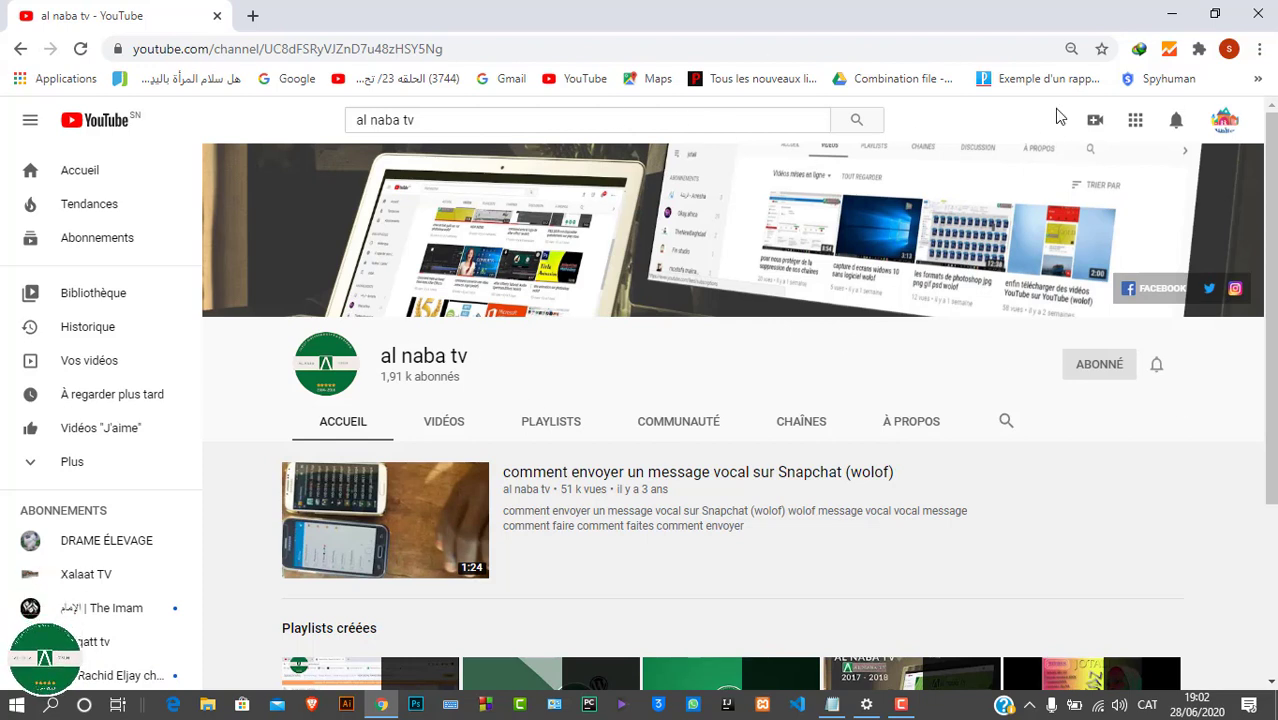
Open YouTube Studio for the signed-in channel and go to its Droits d'auteur page
click(1225, 120)
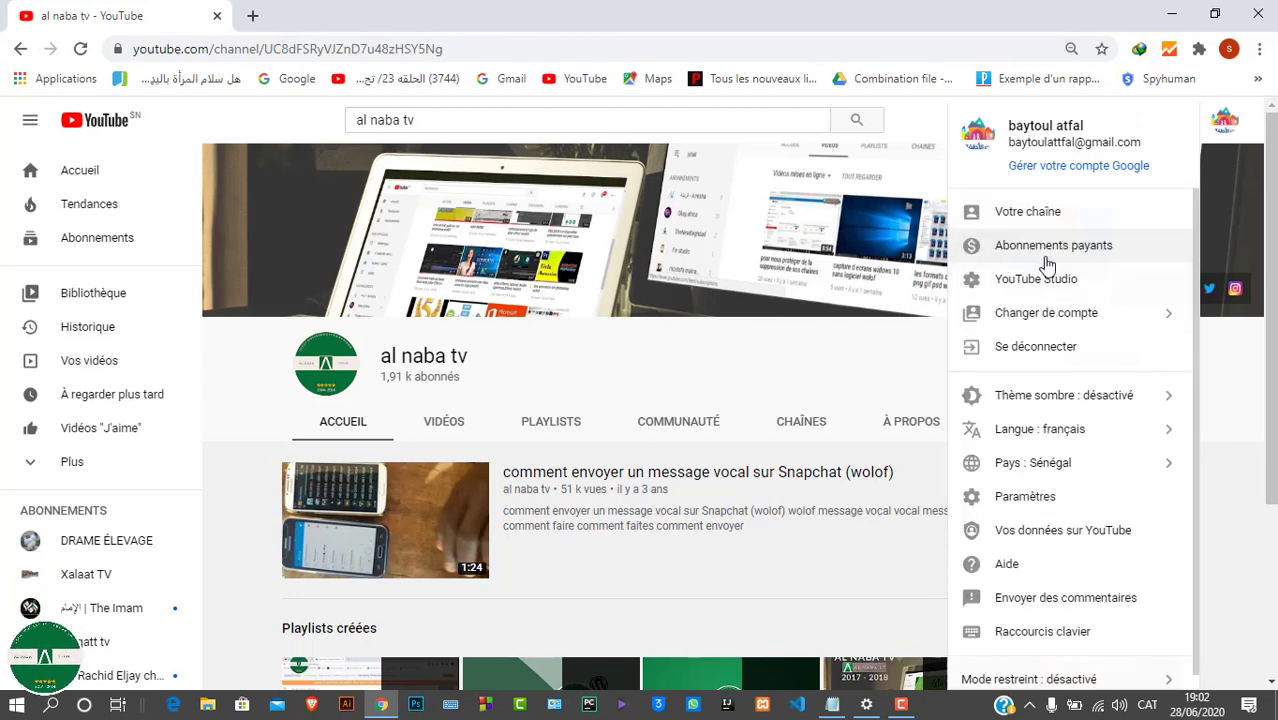
click(1030, 285)
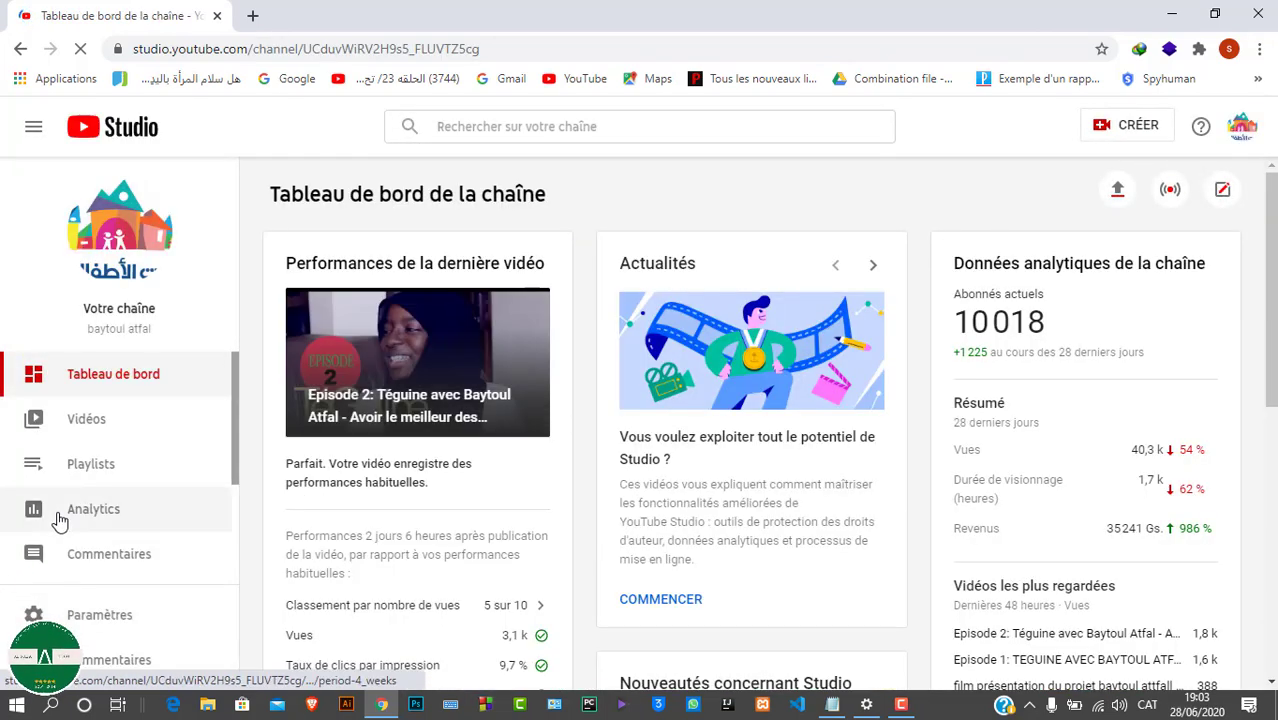
scroll(60, 520, down, 3)
scroll(65, 500, up, 3)
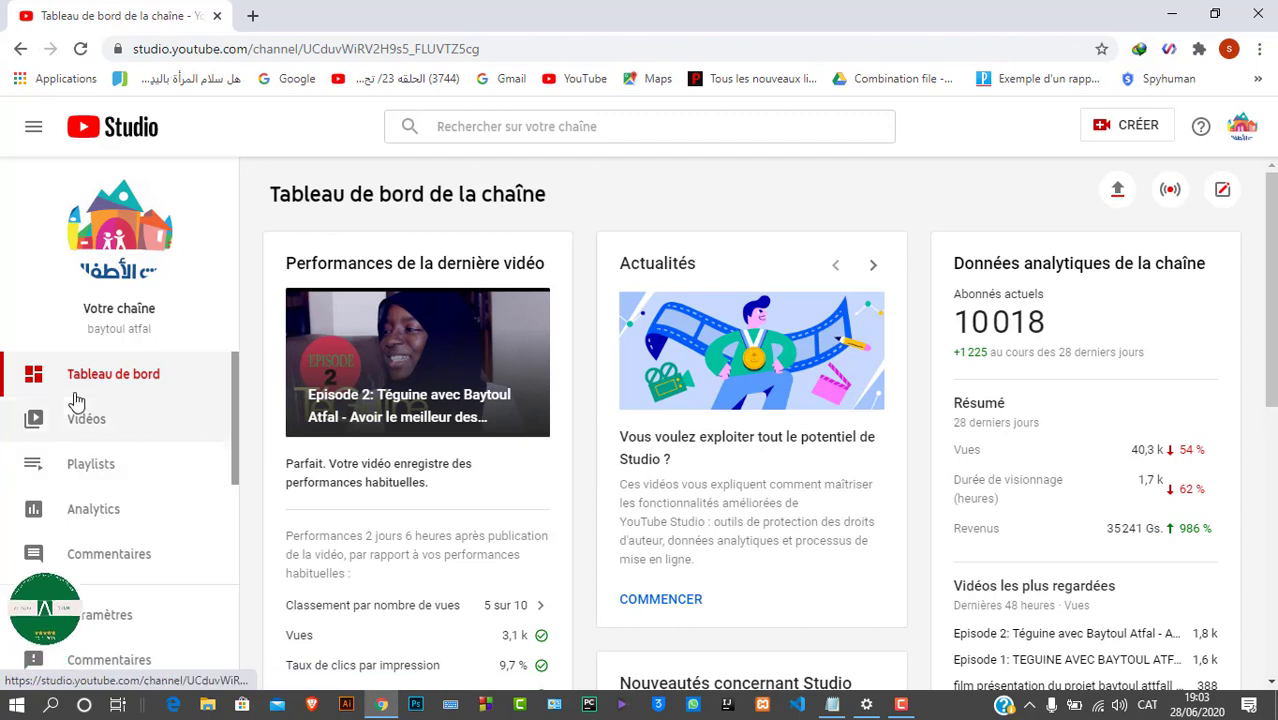
scroll(55, 537, down, 1)
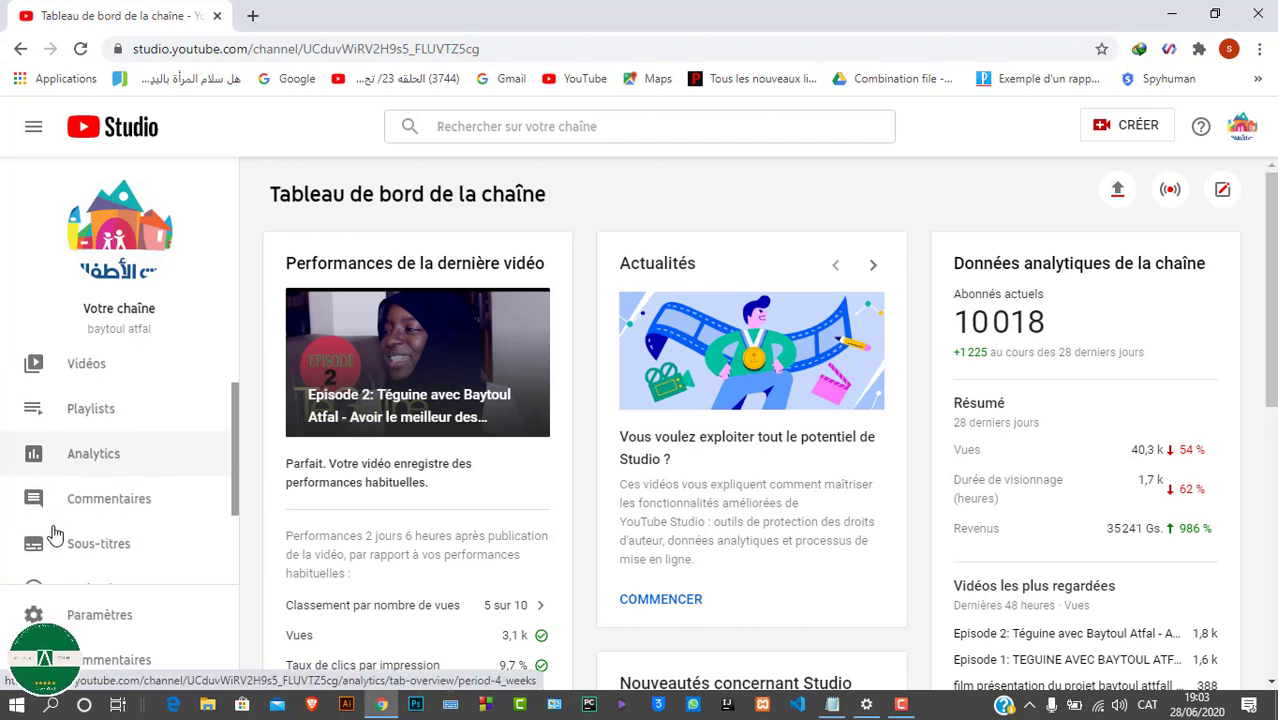
scroll(55, 537, down, 2)
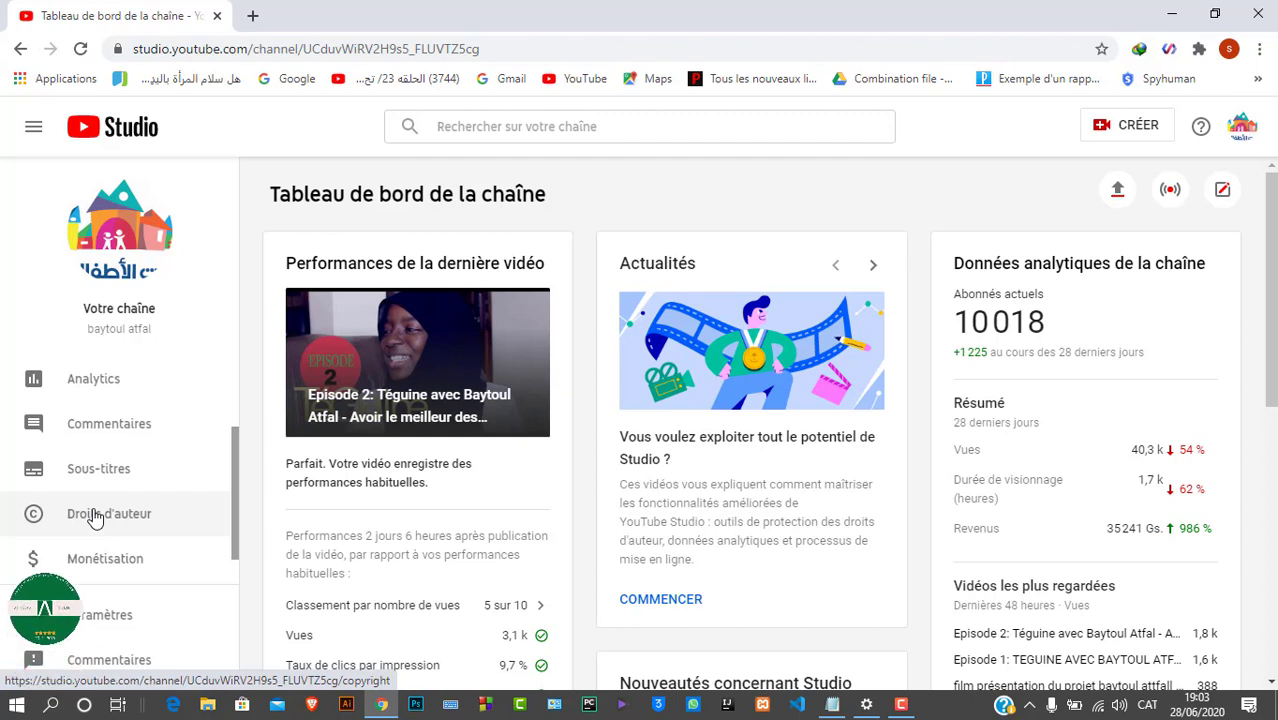
scroll(94, 516, down, 1)
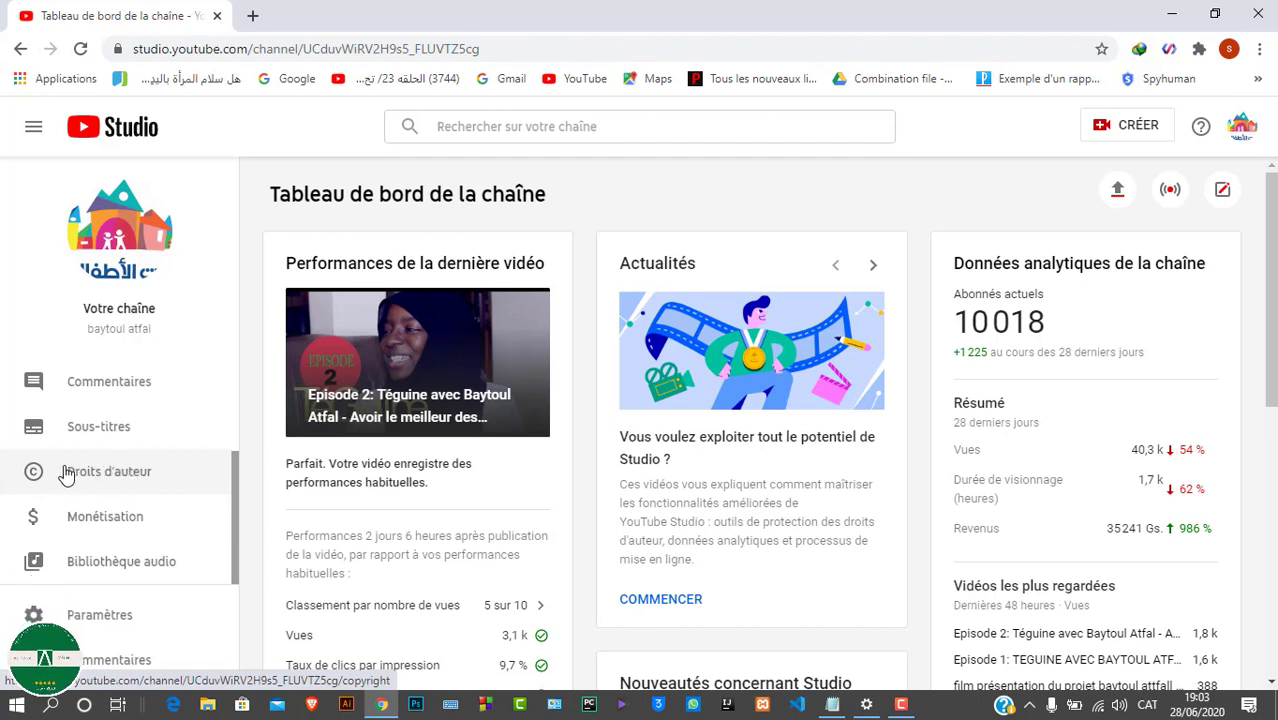
click(124, 482)
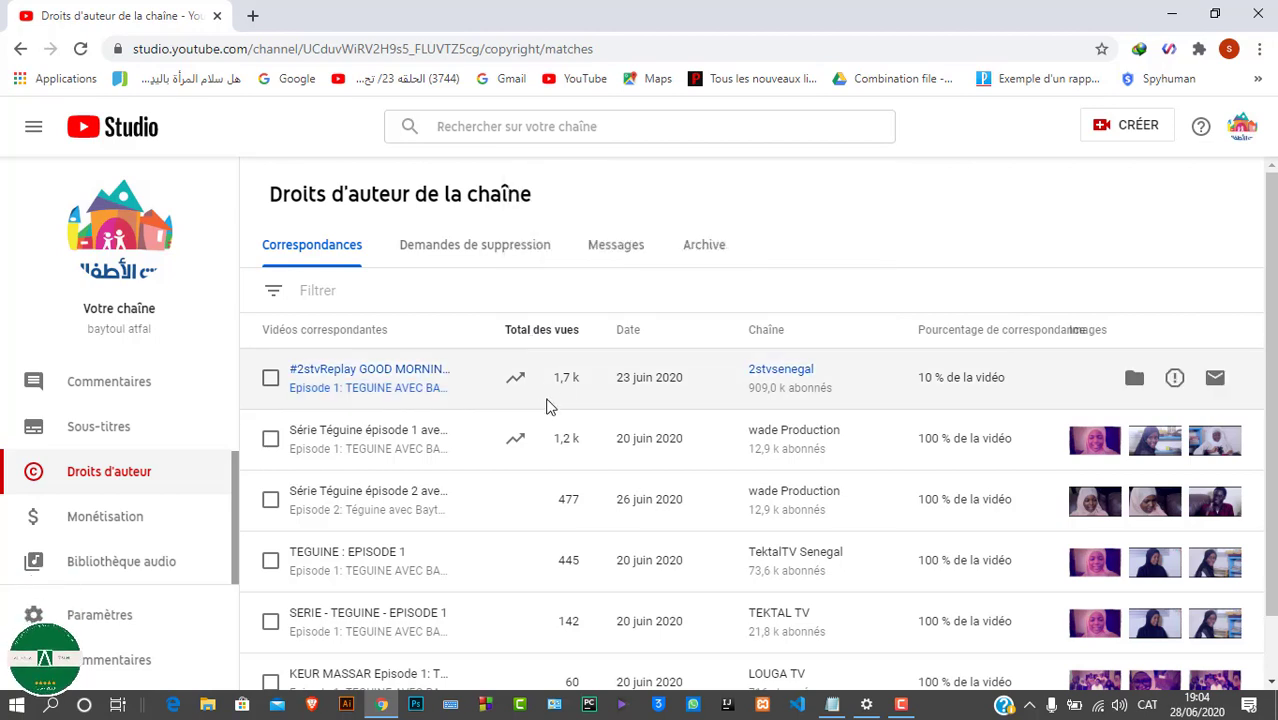
Examine the views, date, channel and match percentage of the 2stvsenegal match, and the percentage of the match below it
drag(554, 378, 574, 379)
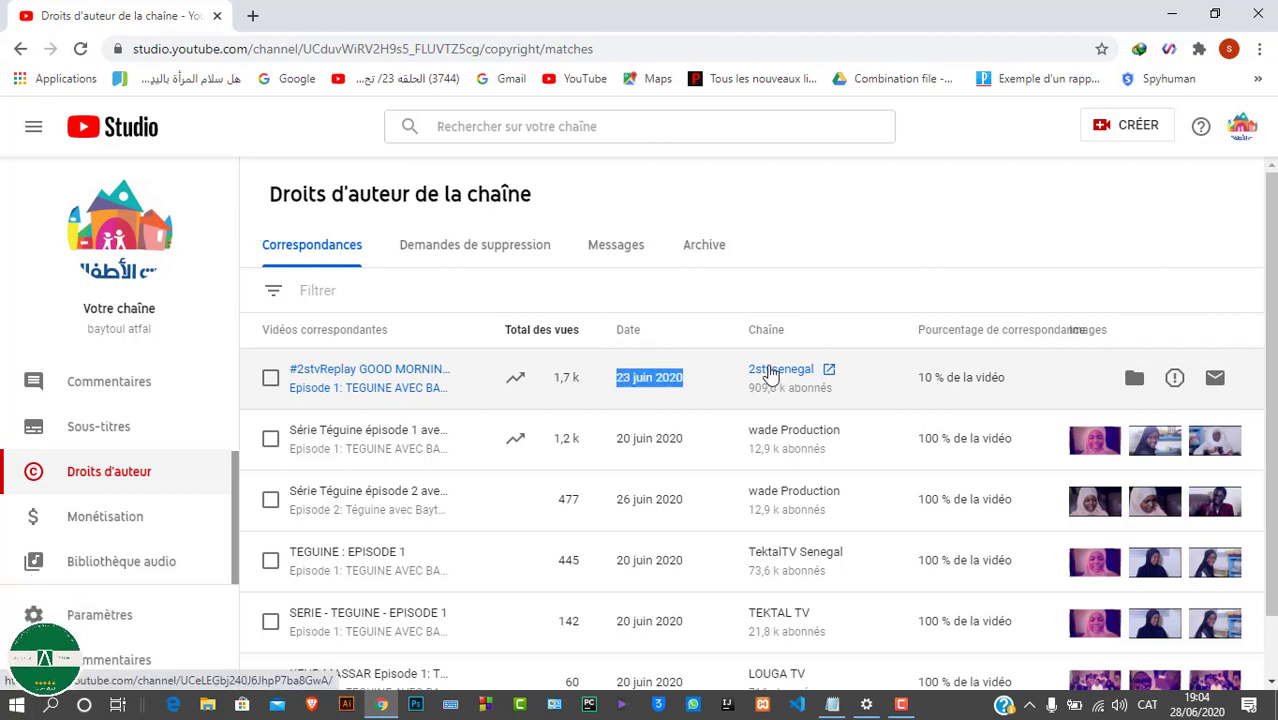
drag(770, 371, 943, 348)
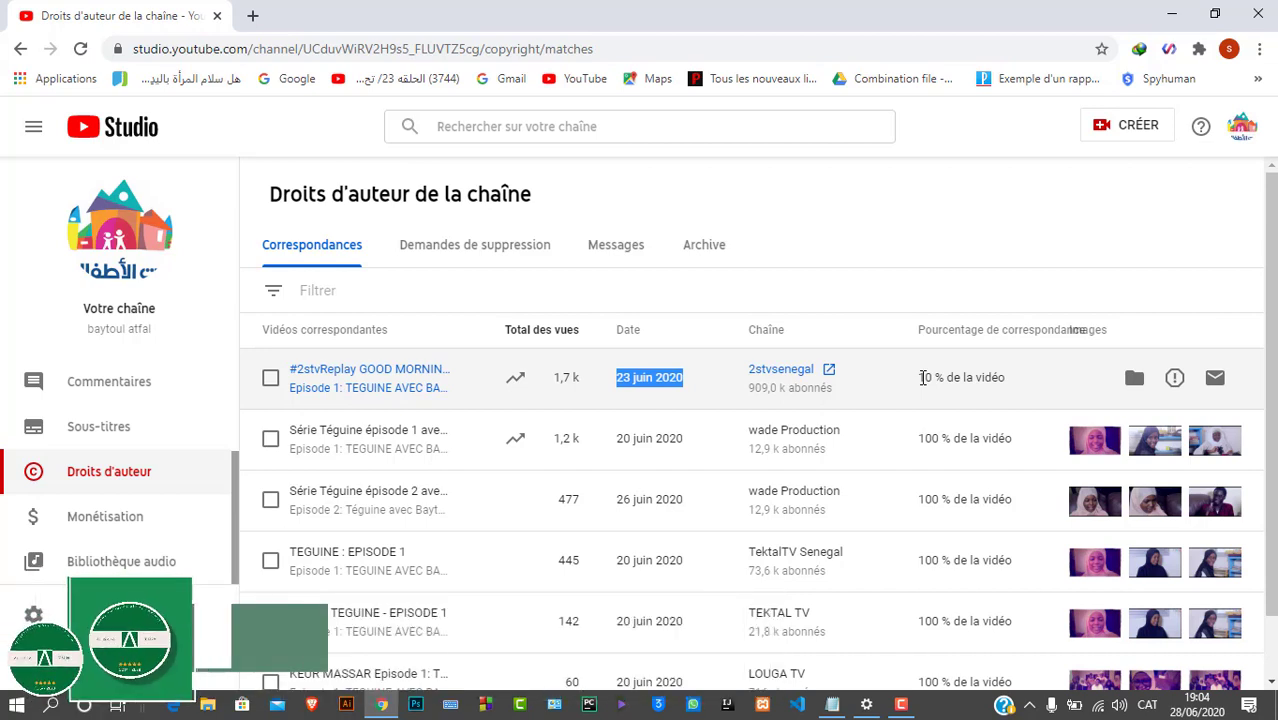
drag(920, 377, 934, 377)
click(918, 444)
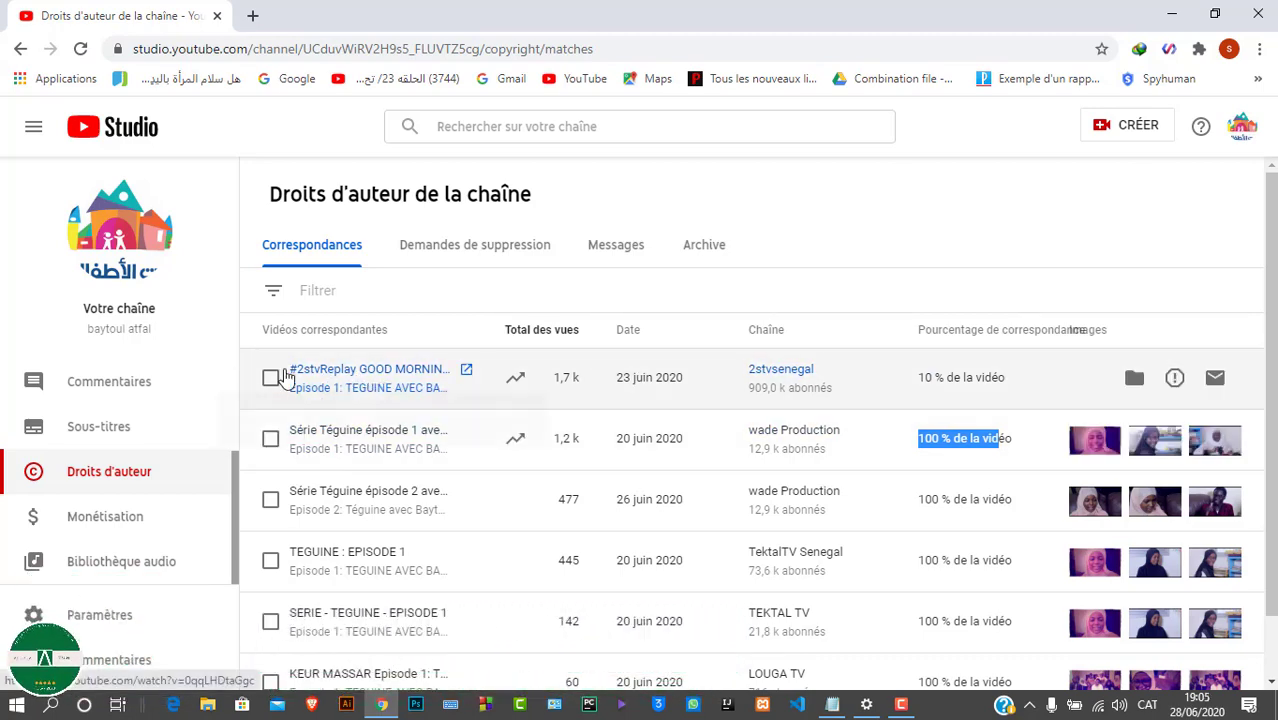
View the matching #2stvReplay GOOD MORNING video in a new tab, compare it with its match percentage, and close it
right_click(333, 374)
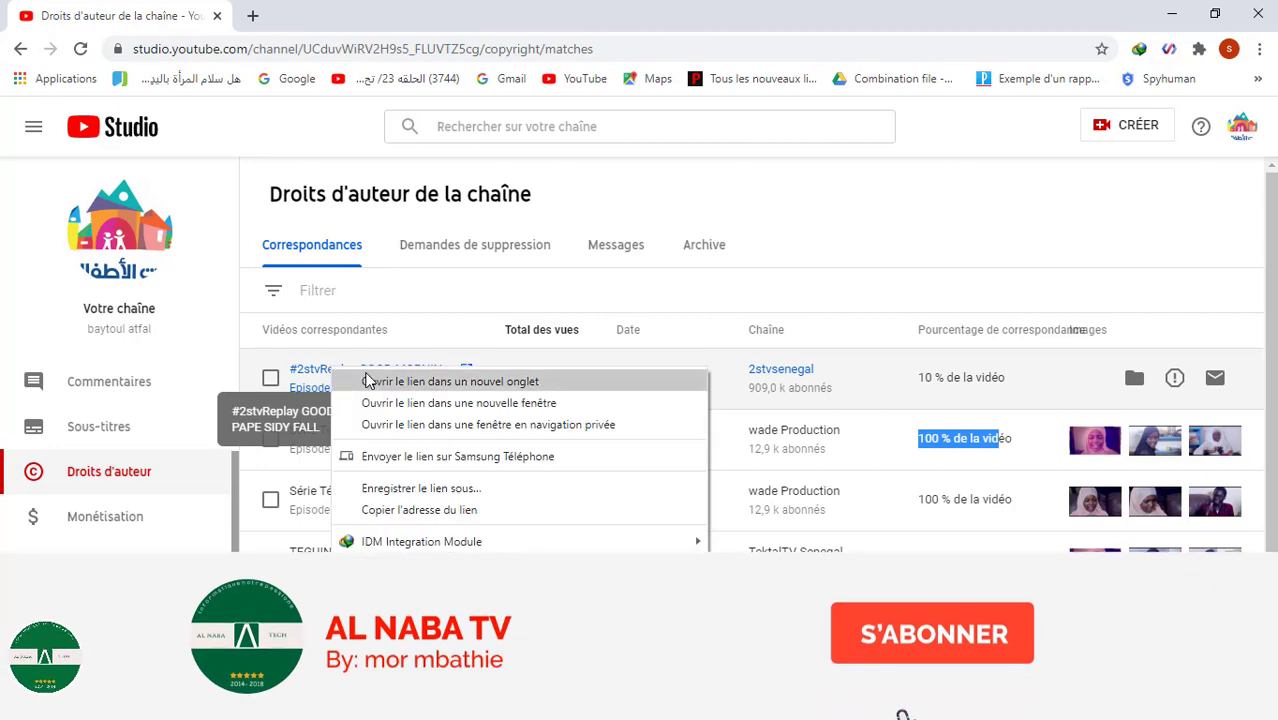
key(Escape)
click(367, 377)
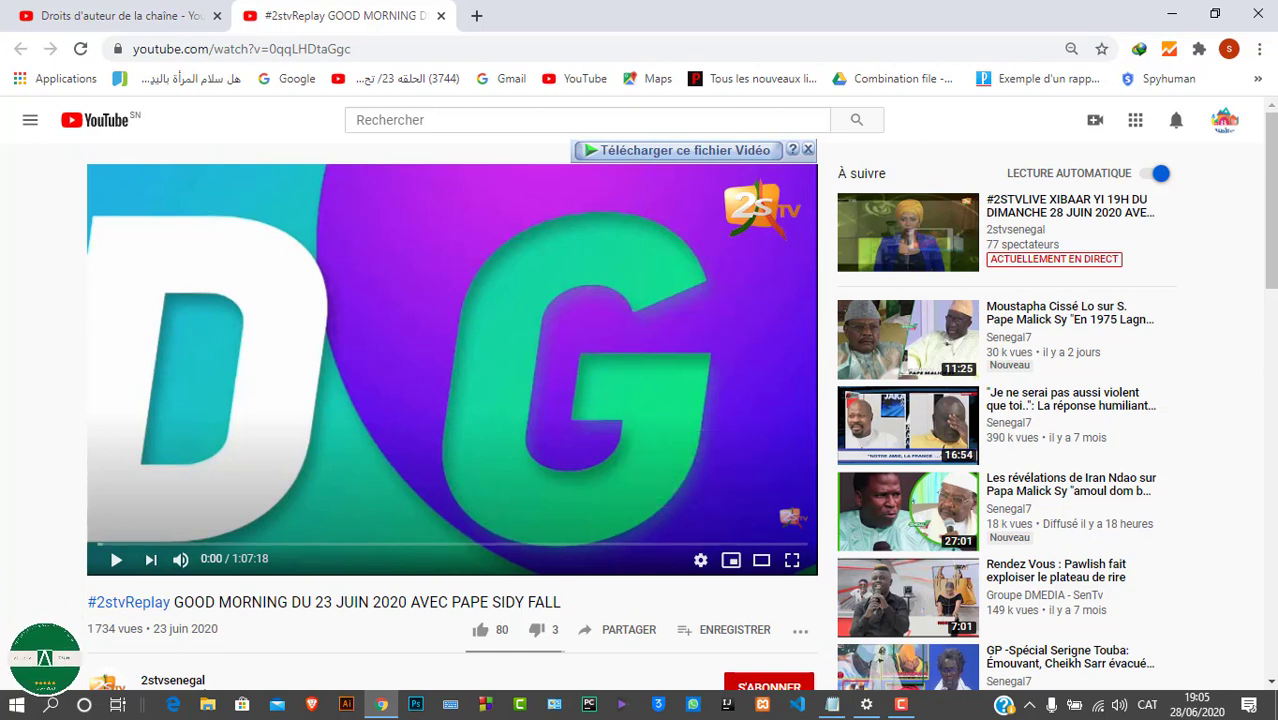
click(36, 12)
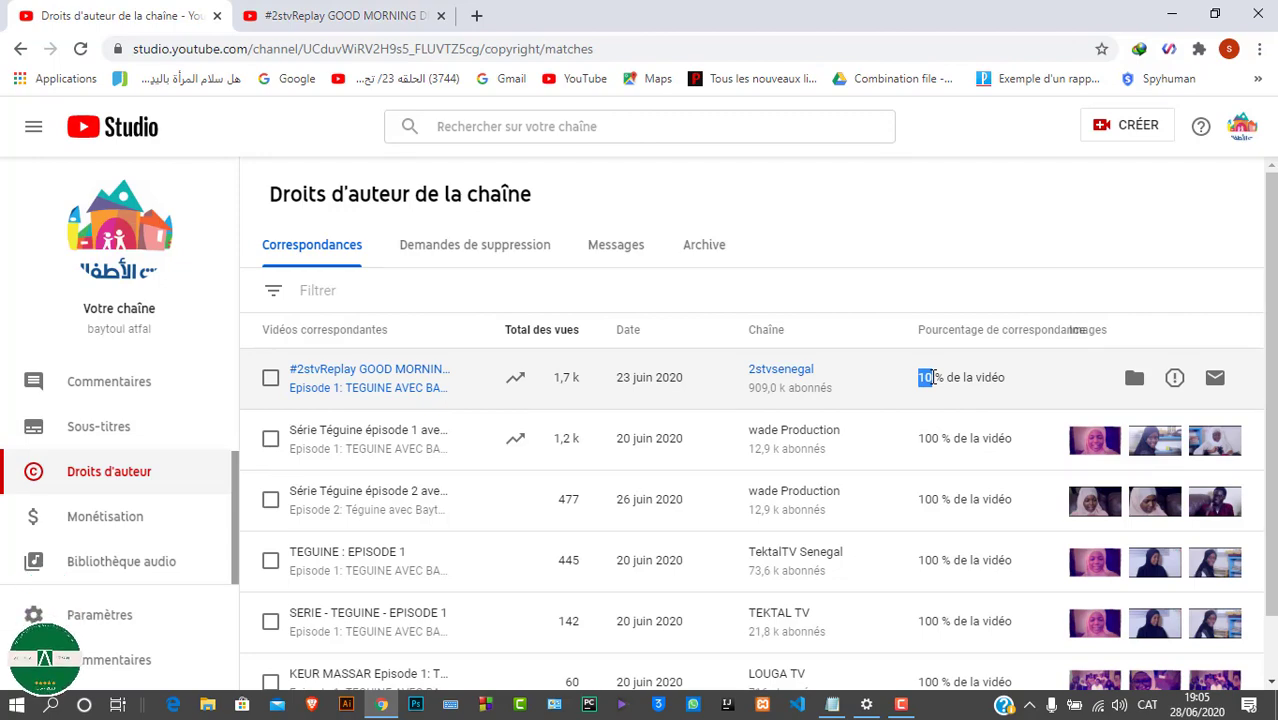
click(383, 12)
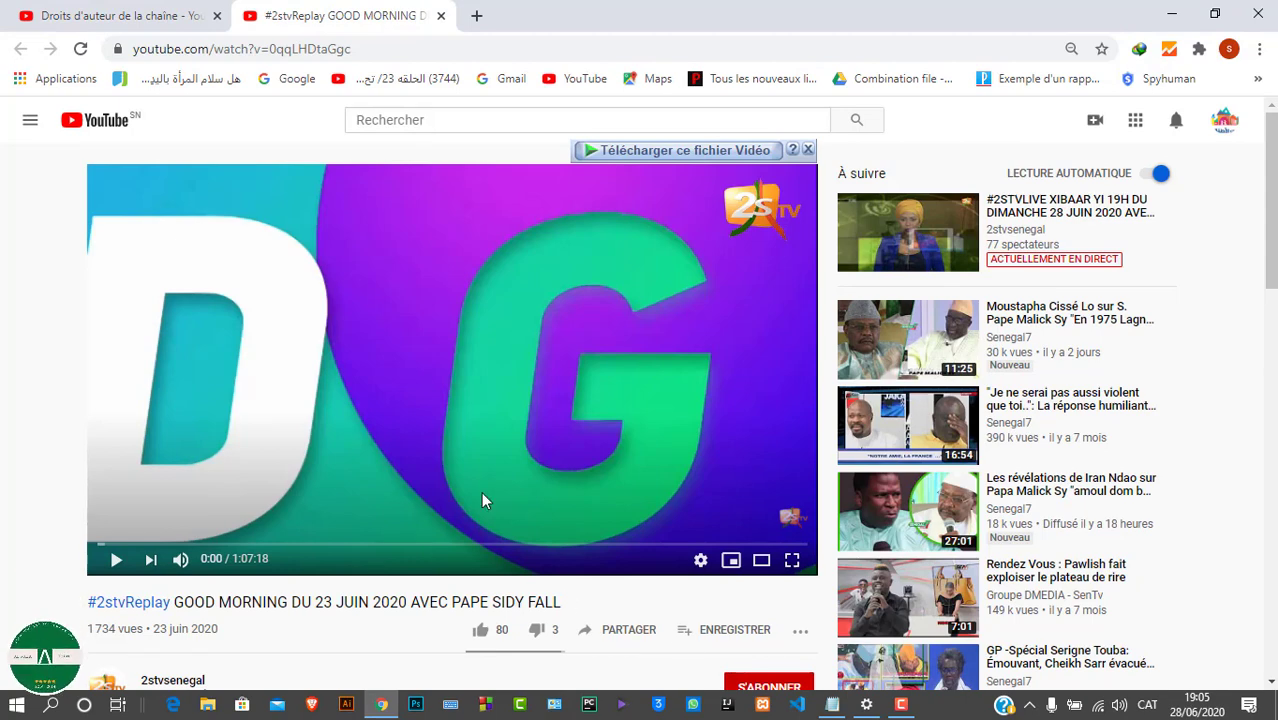
click(441, 15)
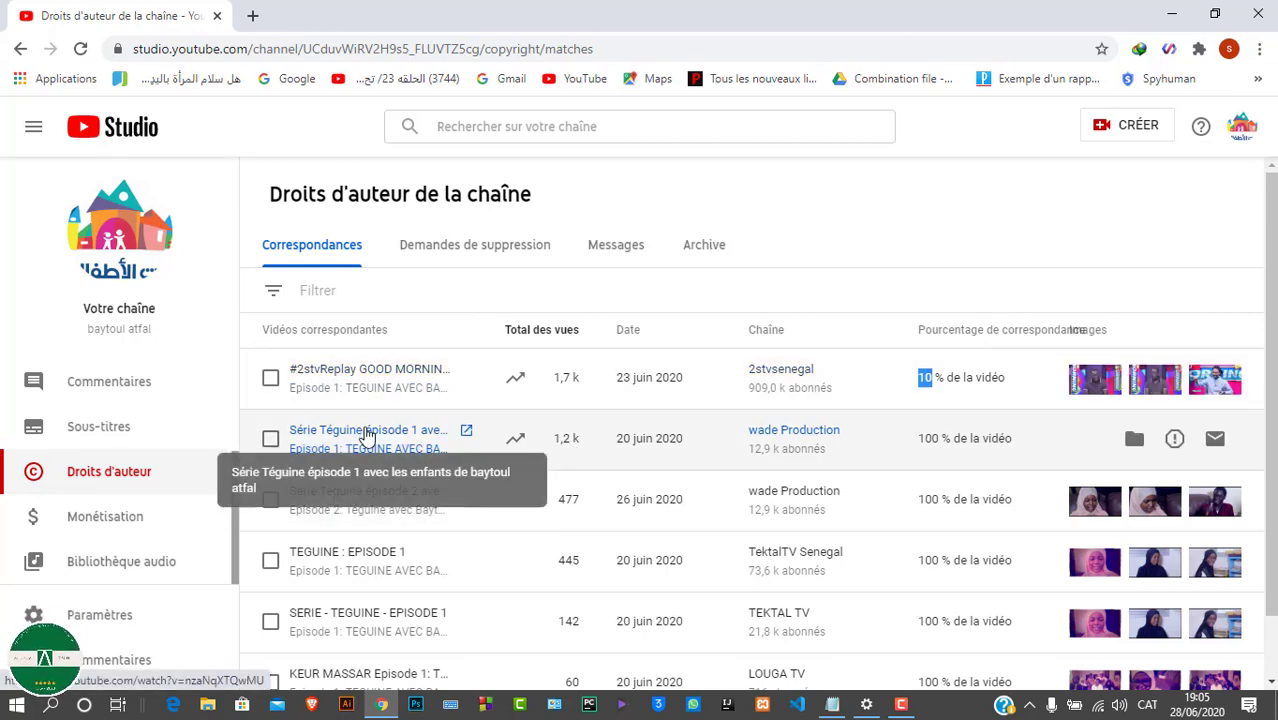
Review the full list of matching videos, including their channels, match percentages and image previews
scroll(963, 611, down, 1)
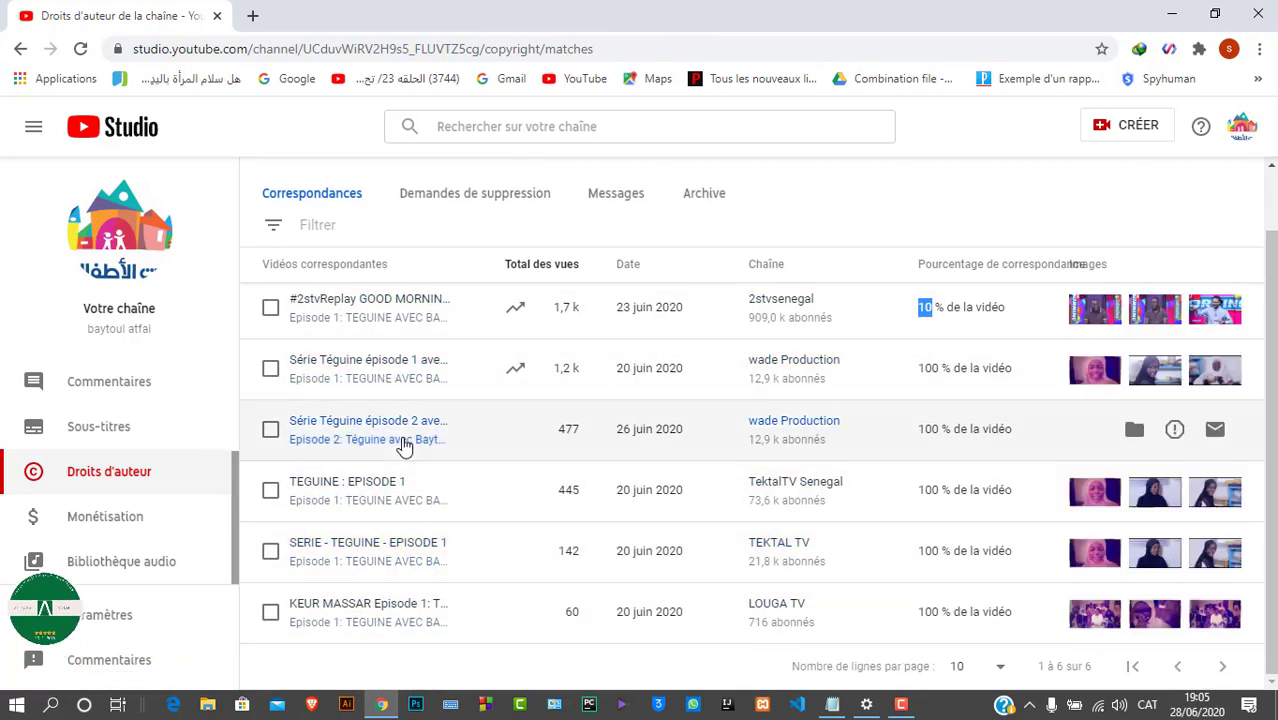
scroll(408, 442, up, 1)
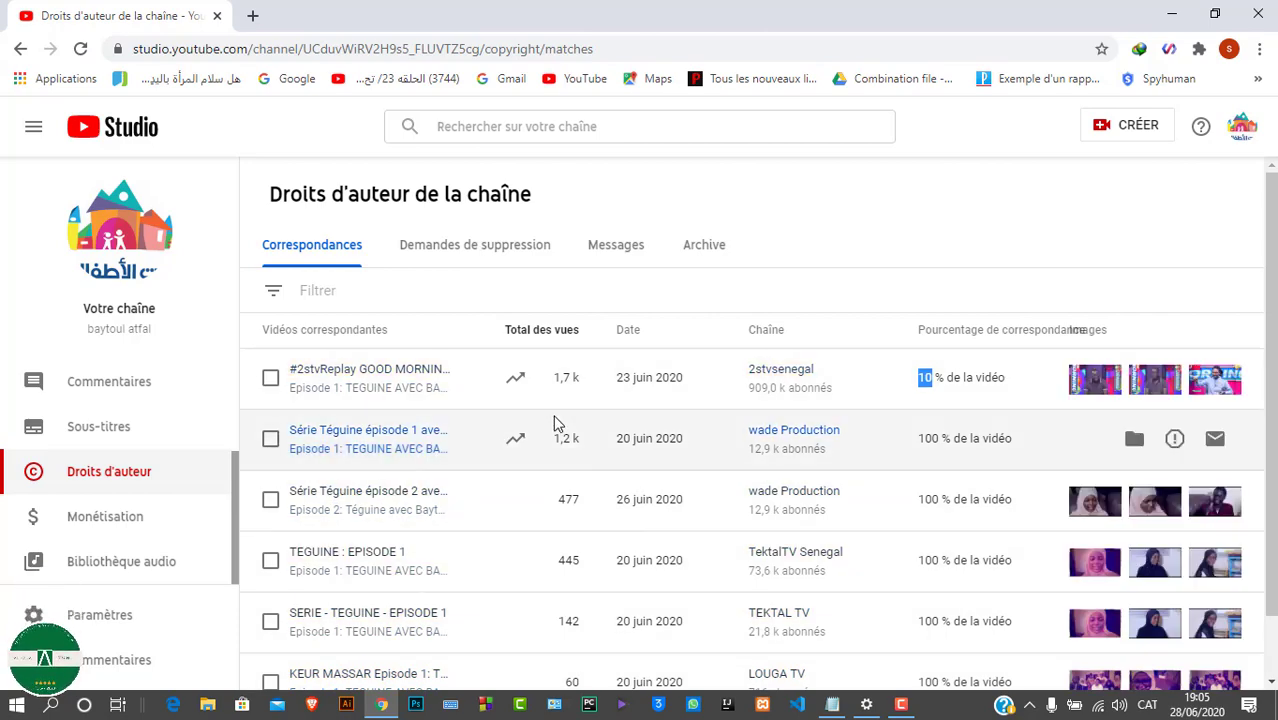
scroll(518, 443, down, 1)
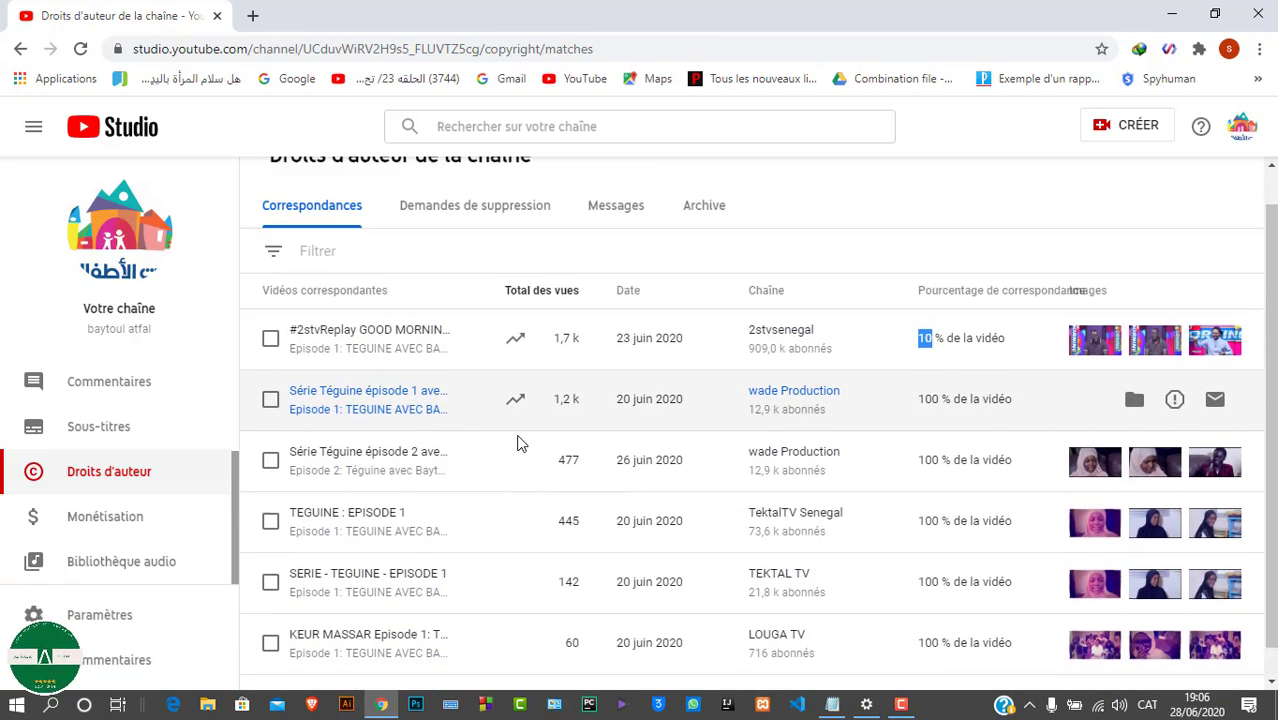
scroll(1078, 402, up, 1)
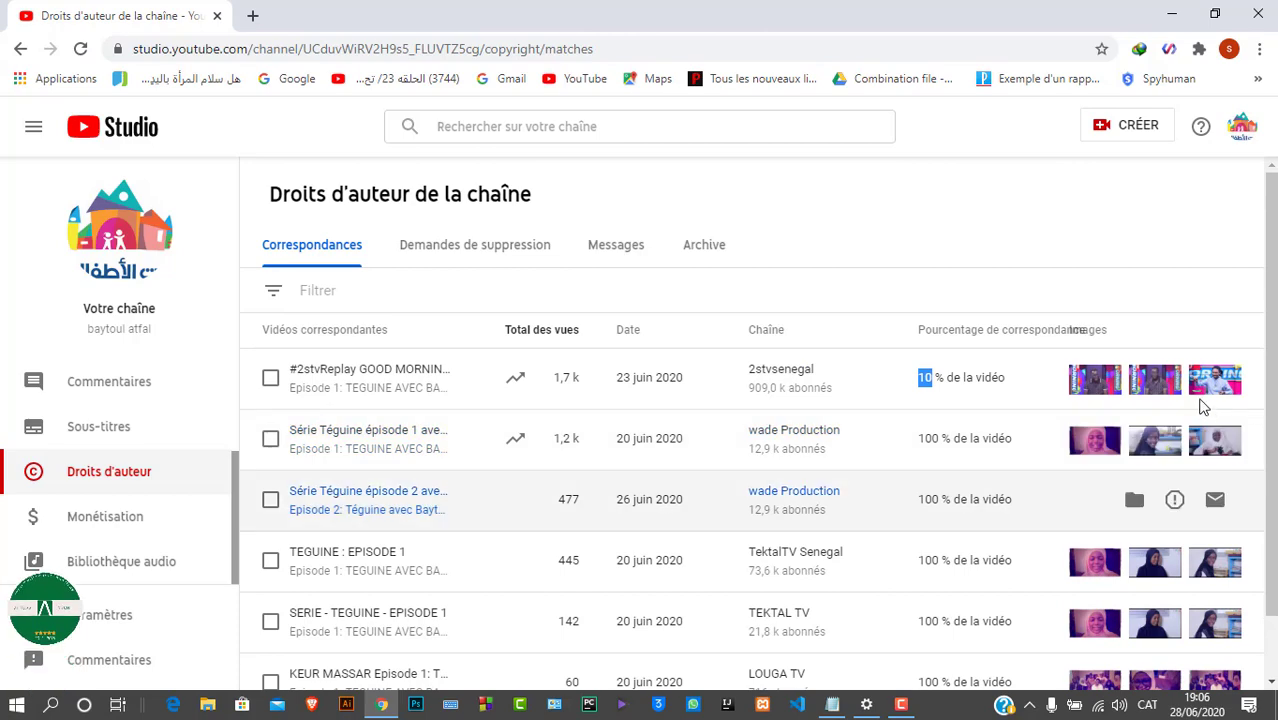
mouse_move(1202, 390)
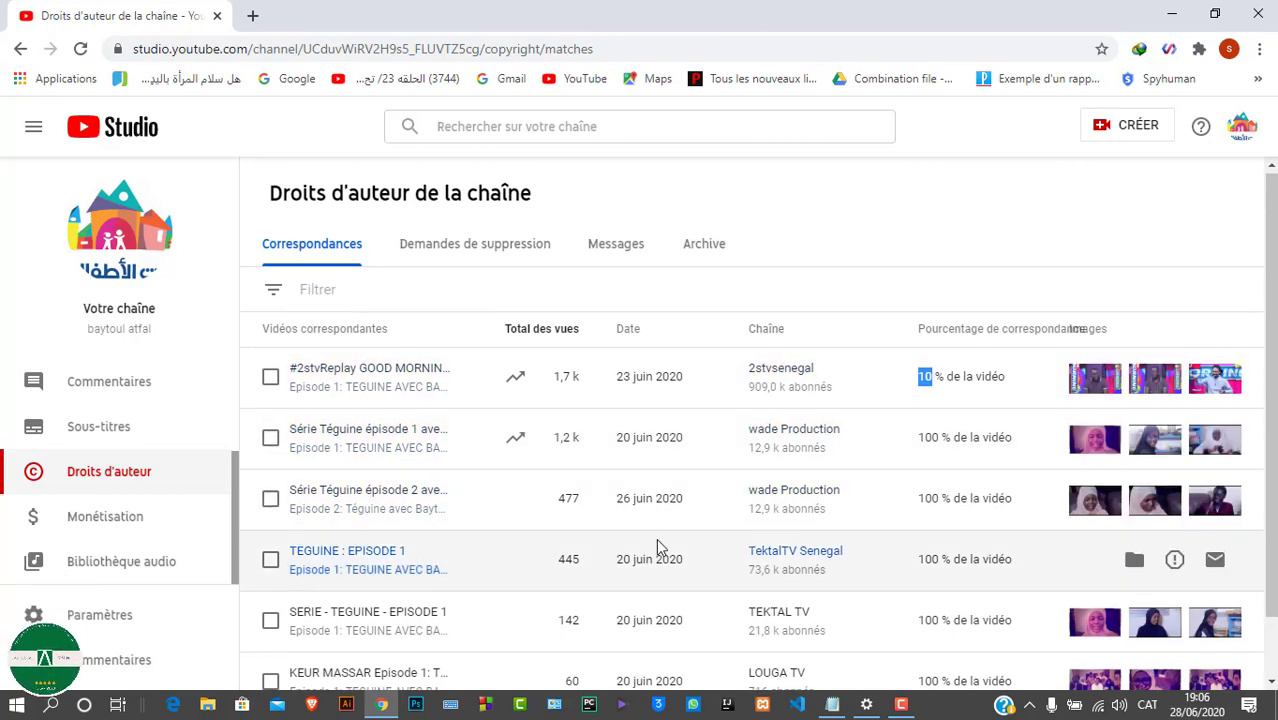
scroll(656, 542, down, 1)
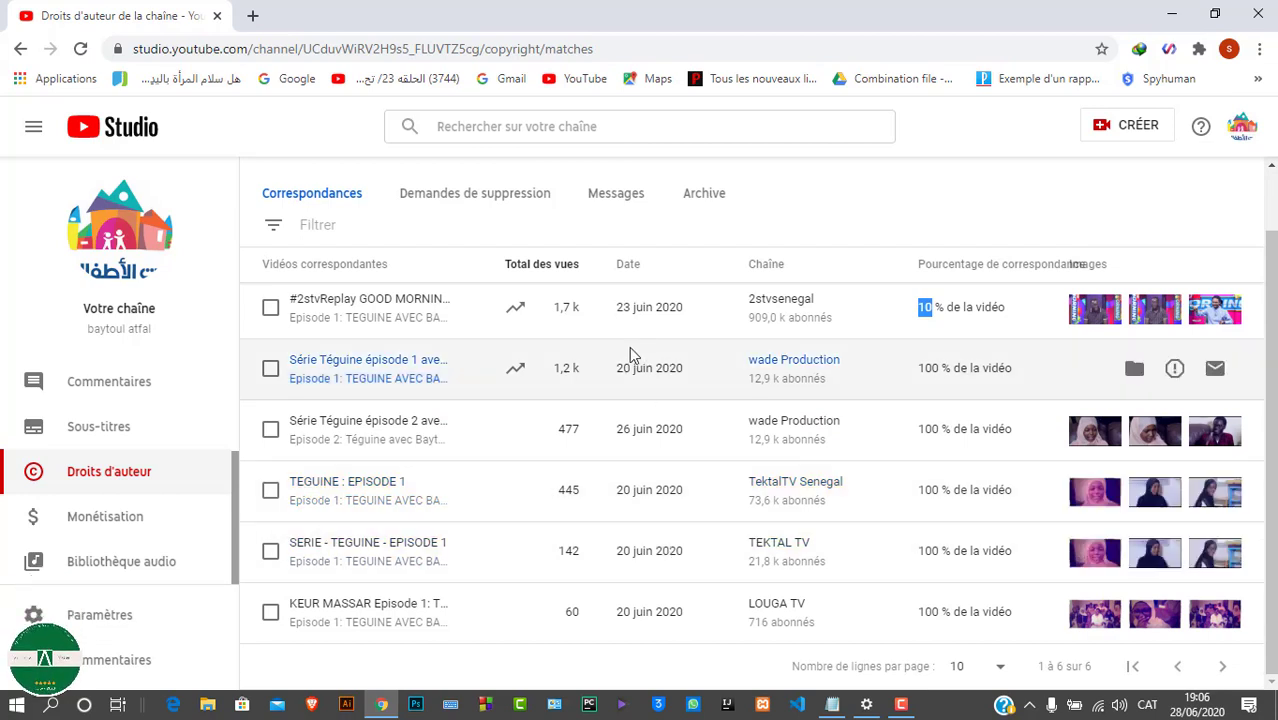
scroll(590, 354, up, 1)
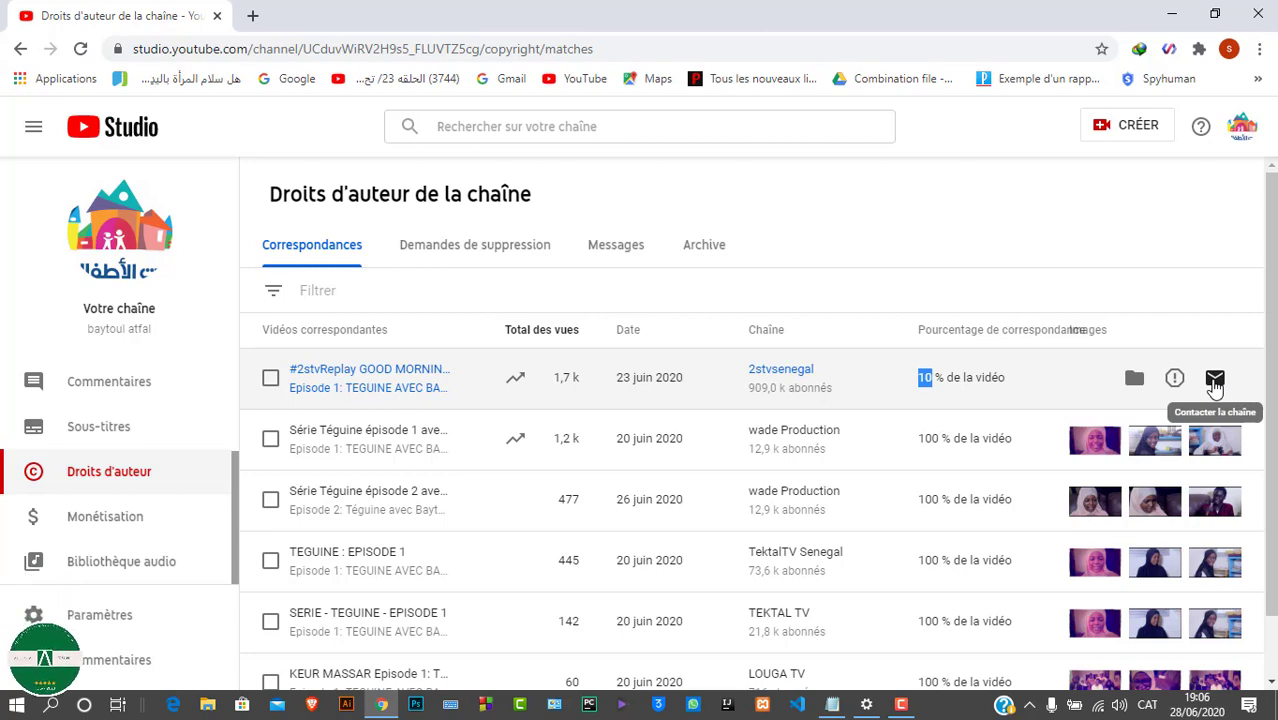
Review the contact message for 2stvsenegal, including recipient, sender, required e-mail field and notice text, and close it without sending
click(1214, 380)
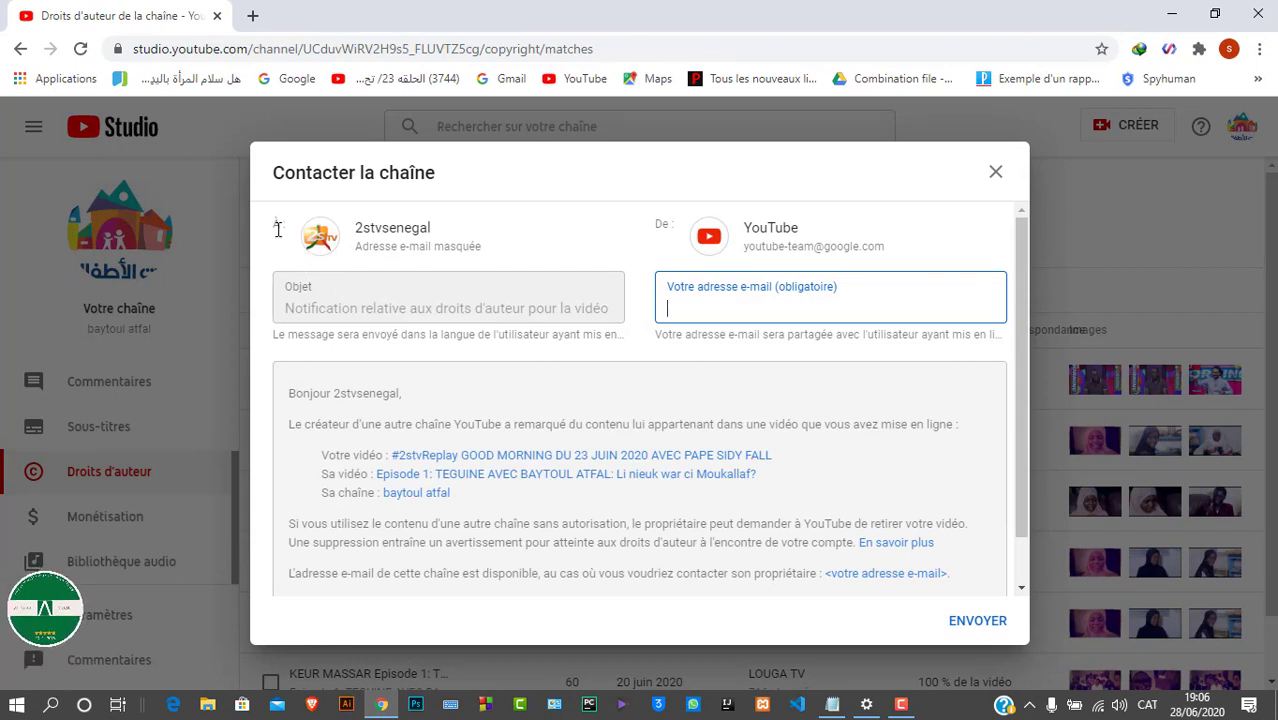
drag(276, 224, 502, 270)
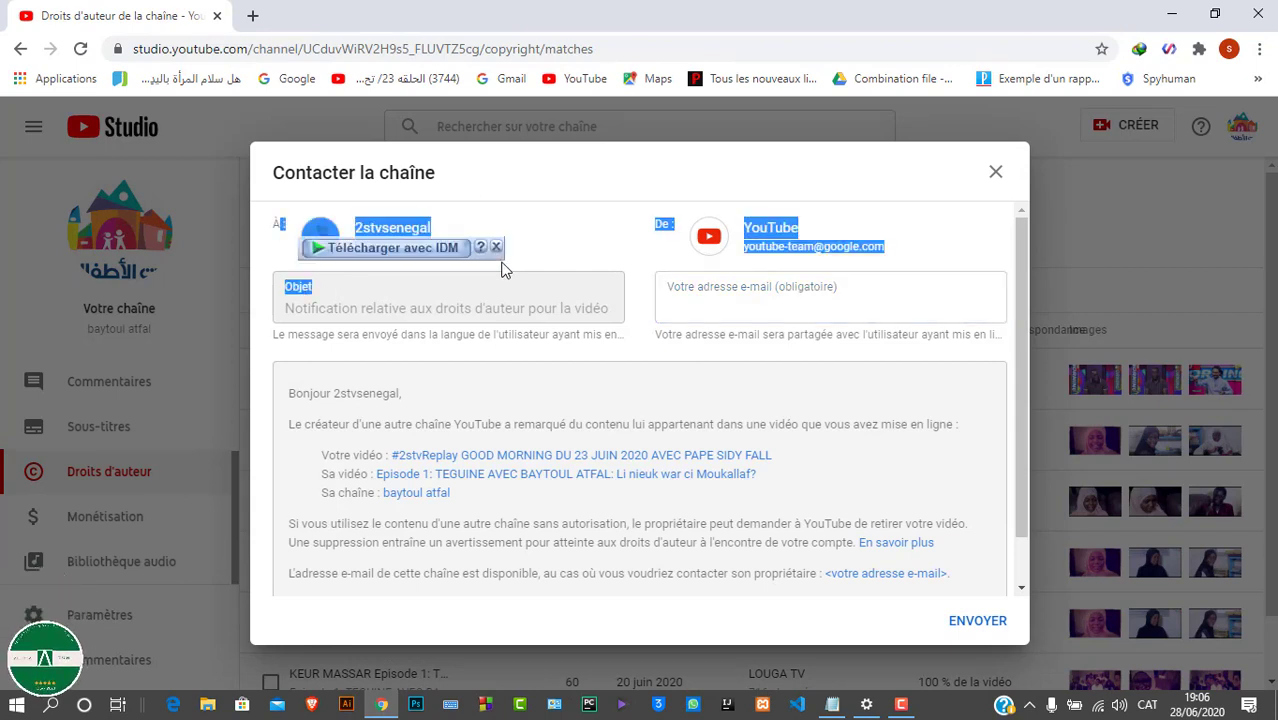
click(533, 240)
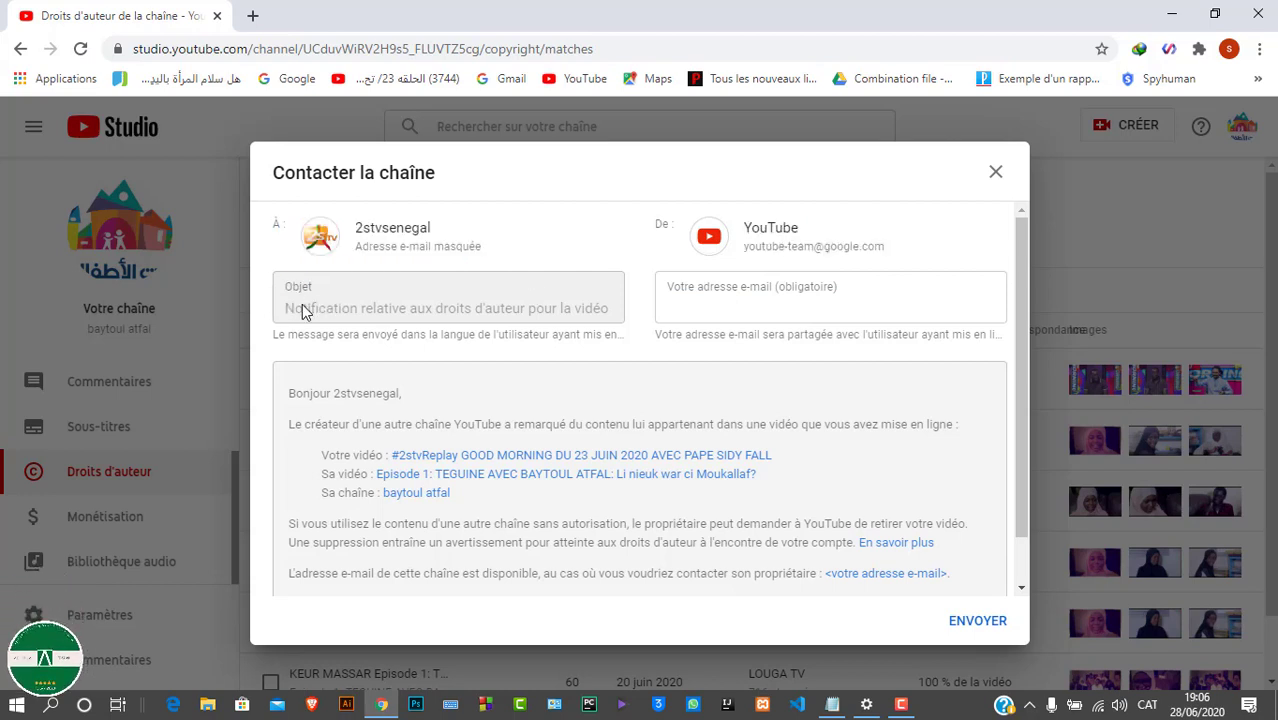
drag(720, 240, 736, 302)
click(720, 308)
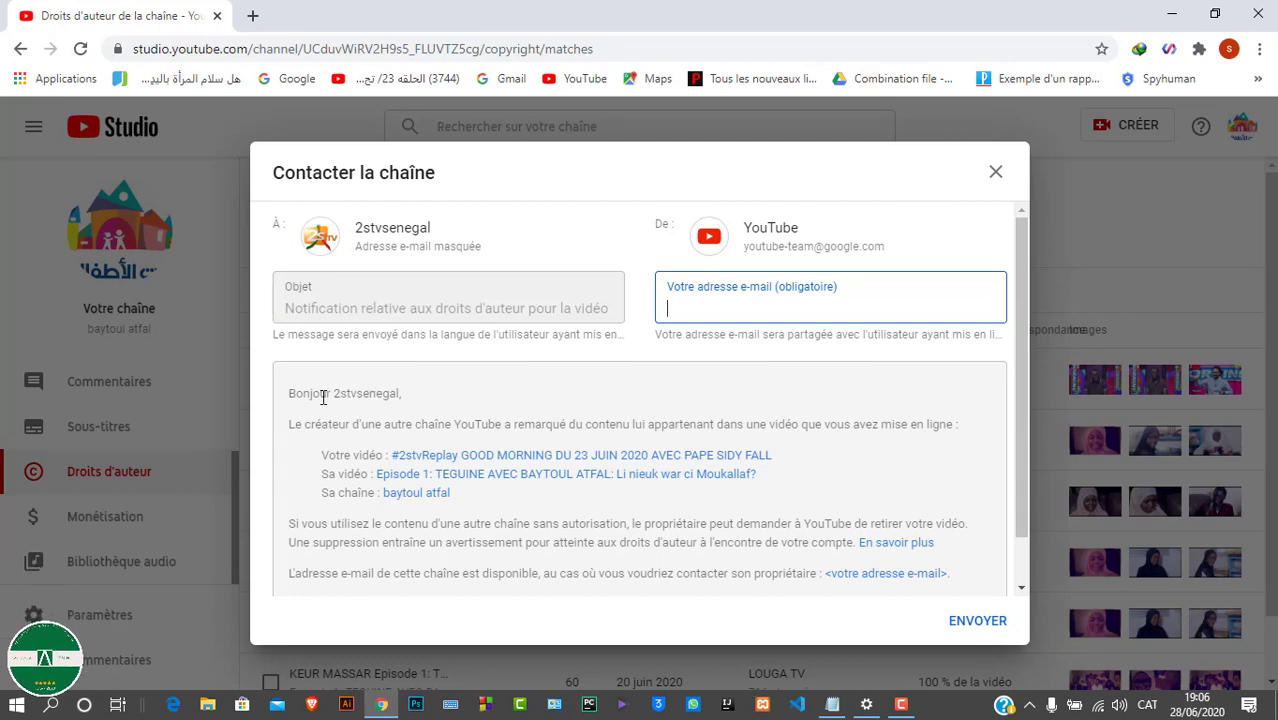
mouse_move(310, 396)
mouse_down()
mouse_move(318, 423)
mouse_move(320, 410)
mouse_up()
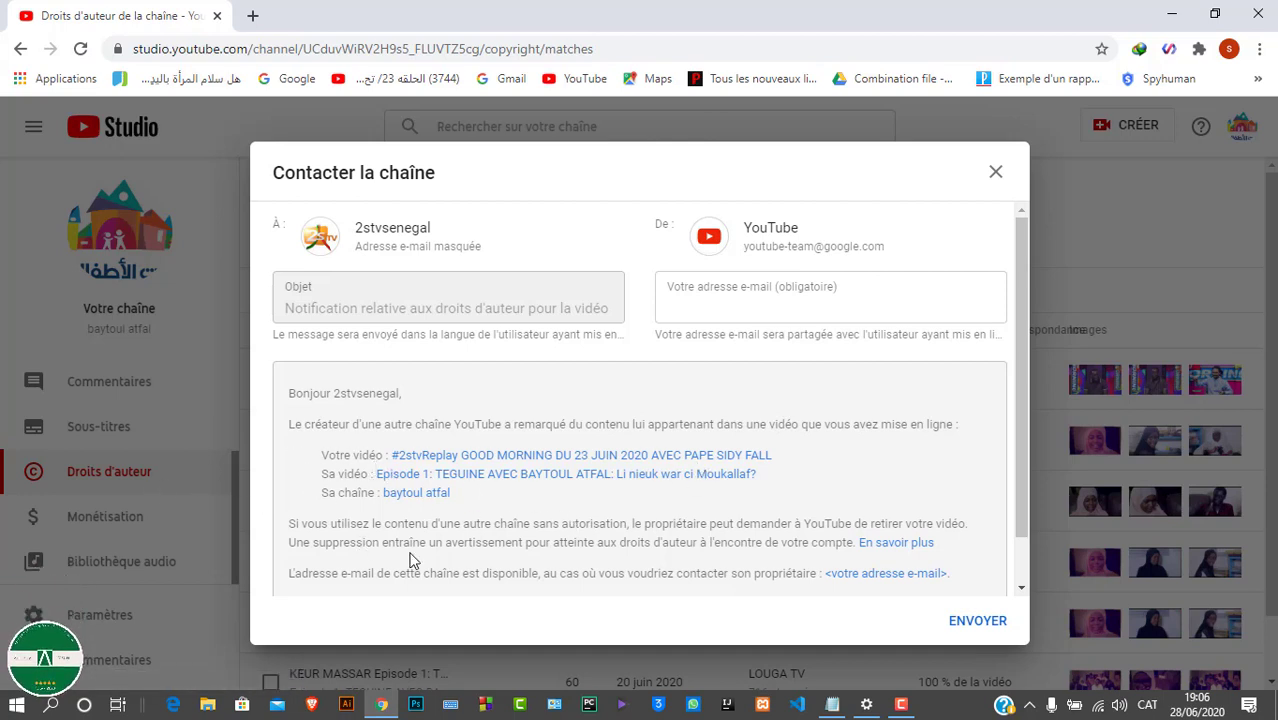
scroll(409, 560, down, 1)
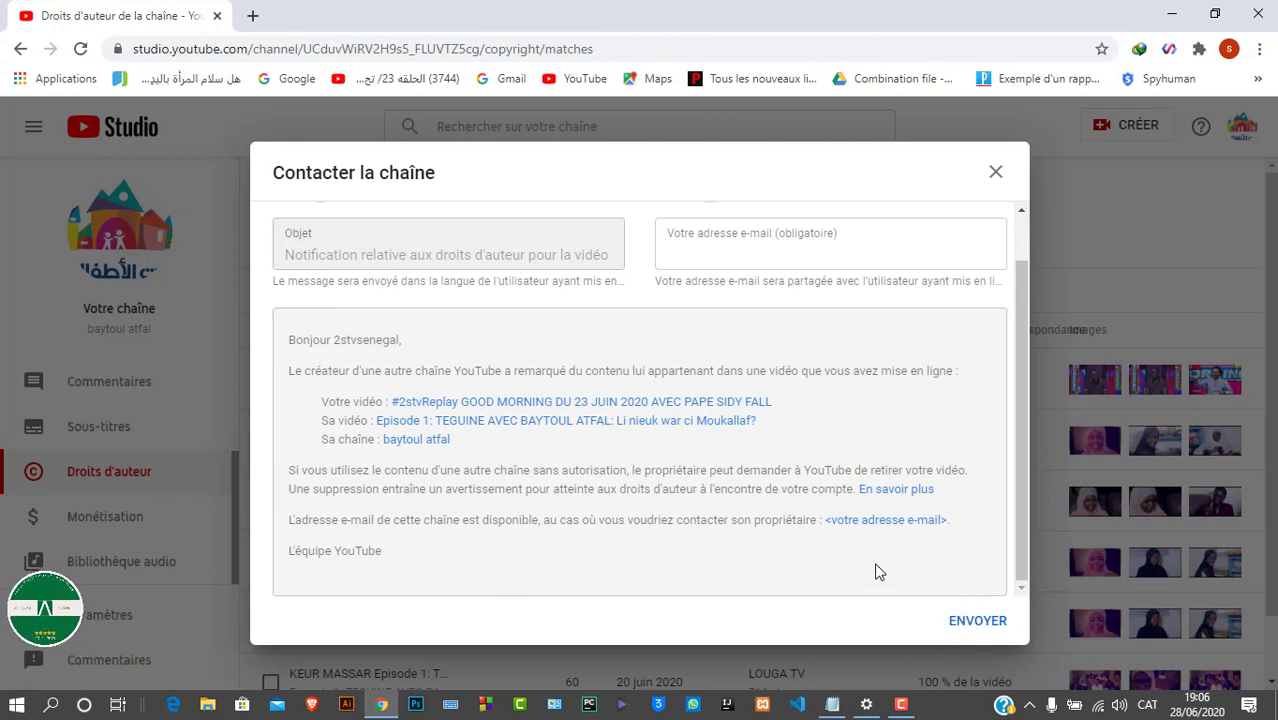
click(787, 246)
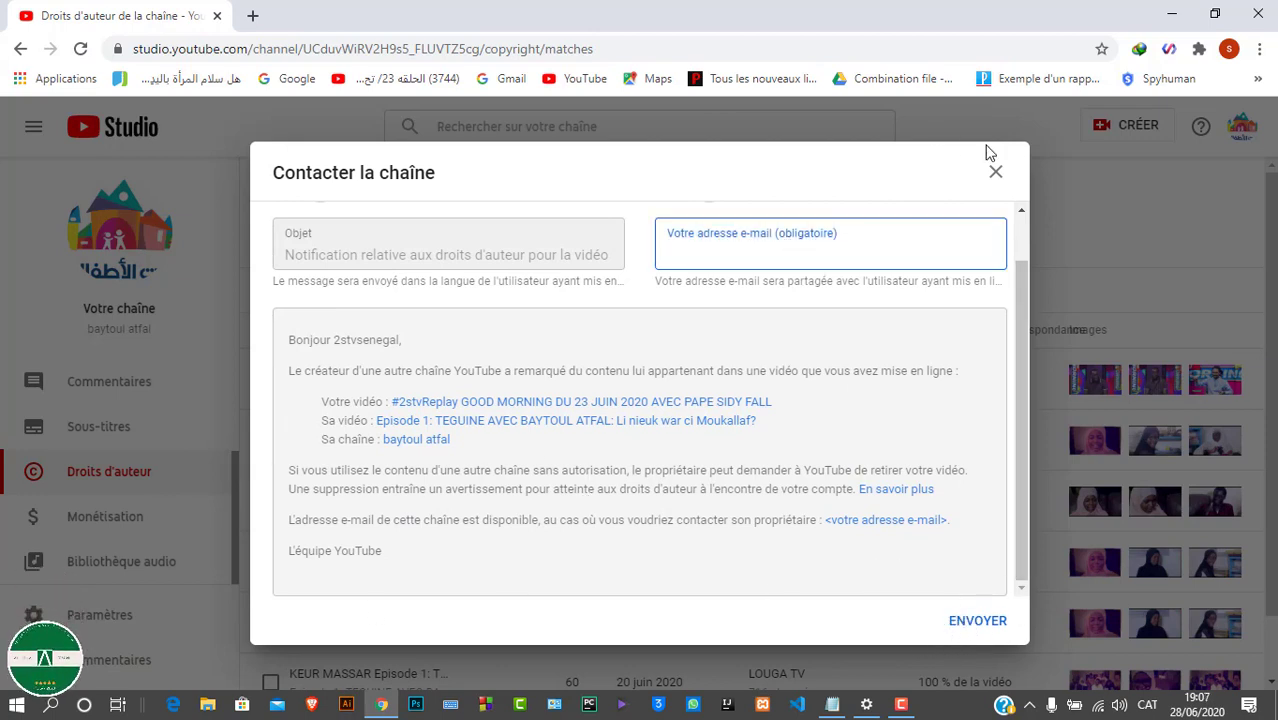
click(997, 173)
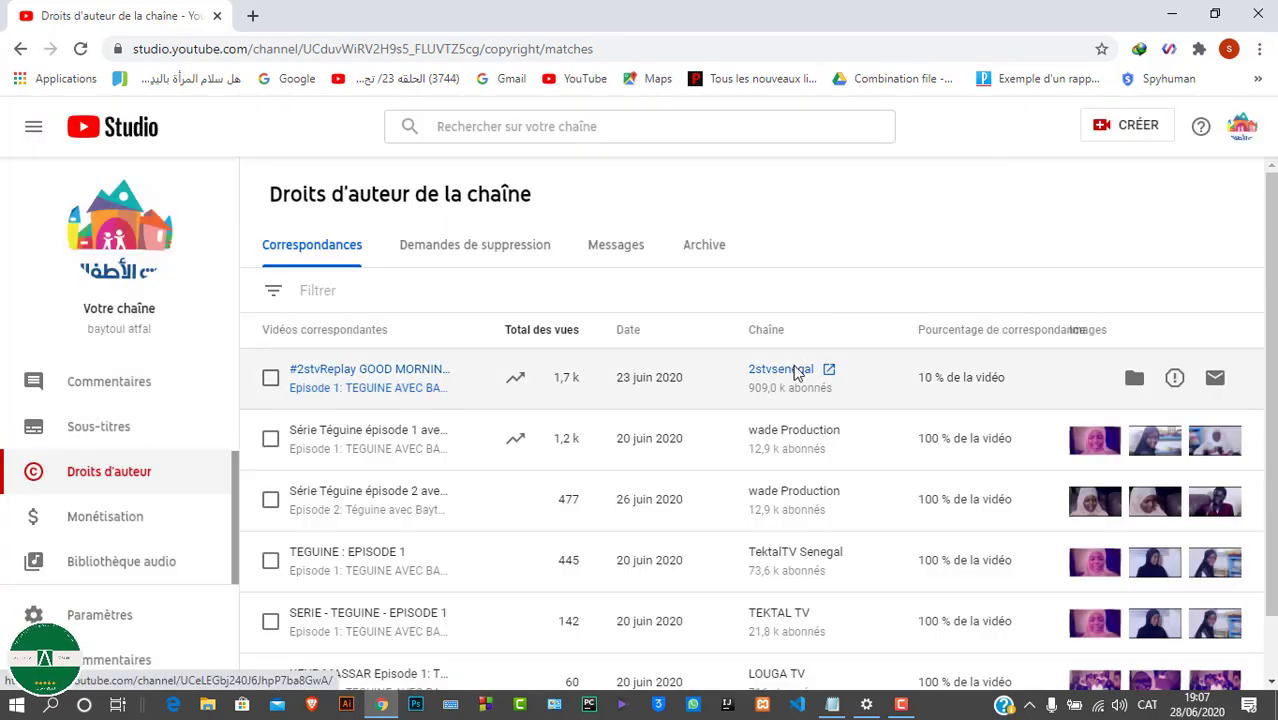
scroll(797, 372, down, 1)
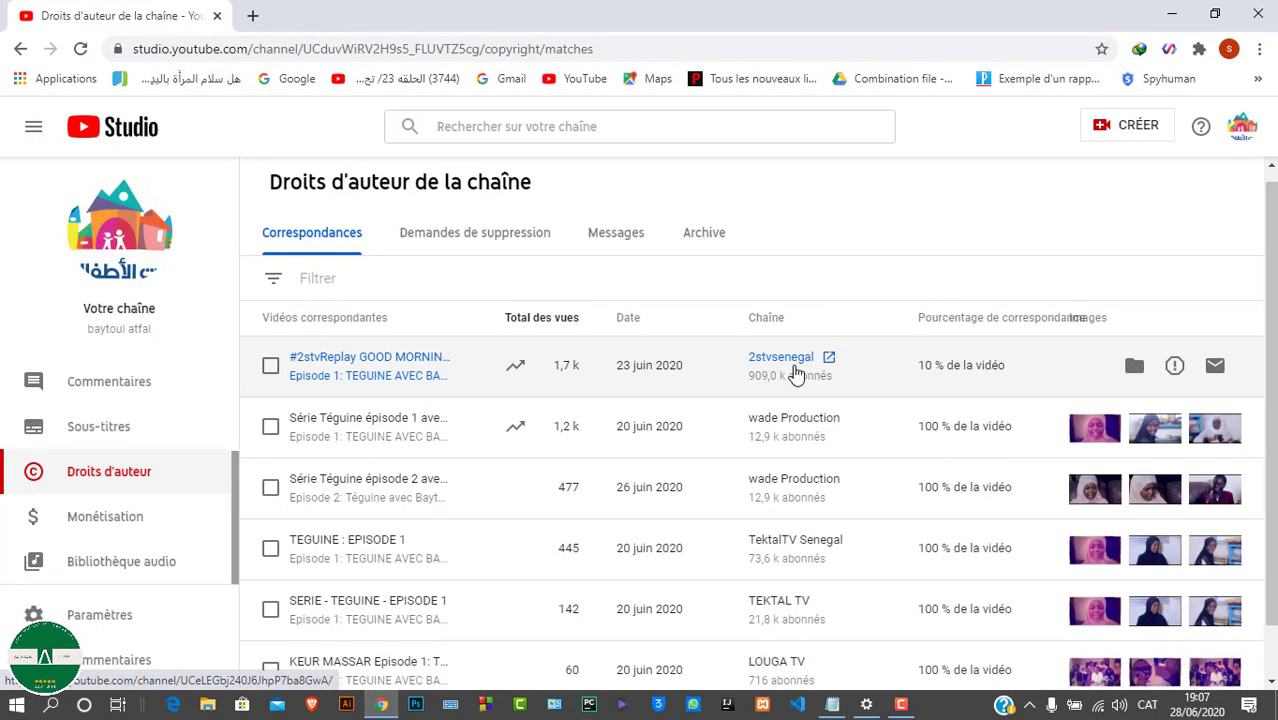
Review the messages already sent to other channels and the actions available for the first SKETCH RAMADAN message to TektalTV Senegal
scroll(797, 372, up, 1)
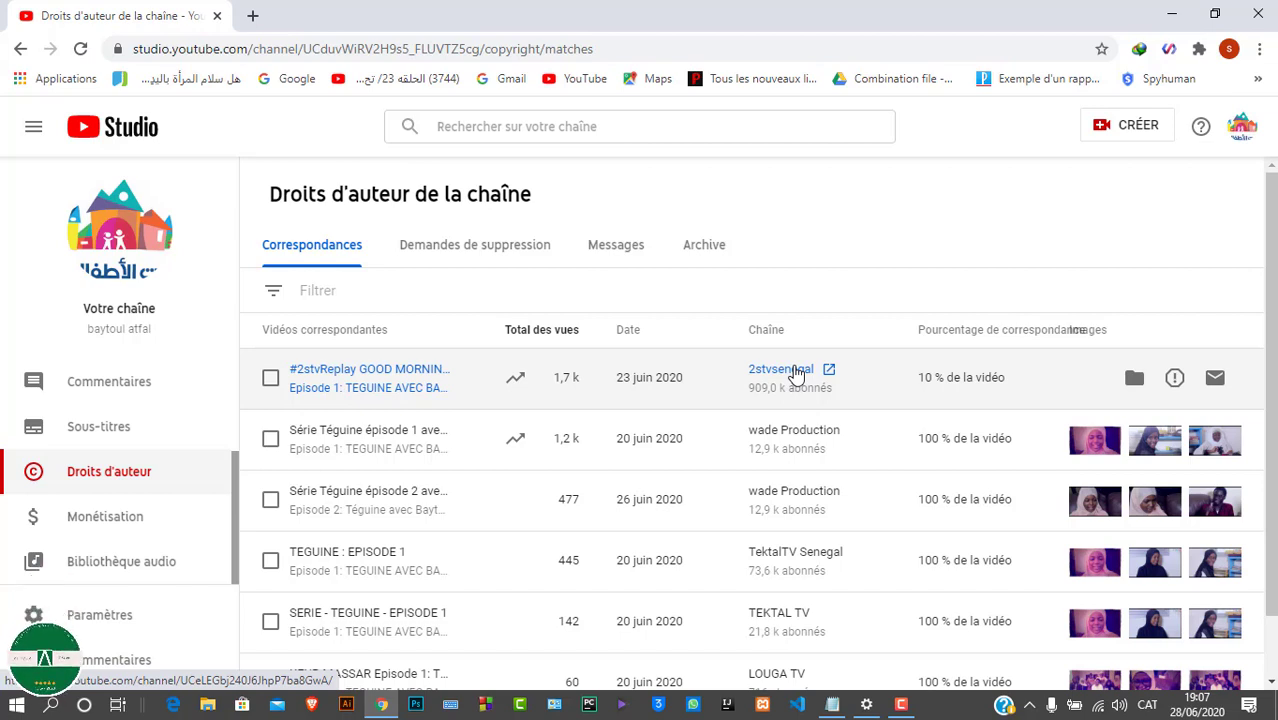
click(617, 247)
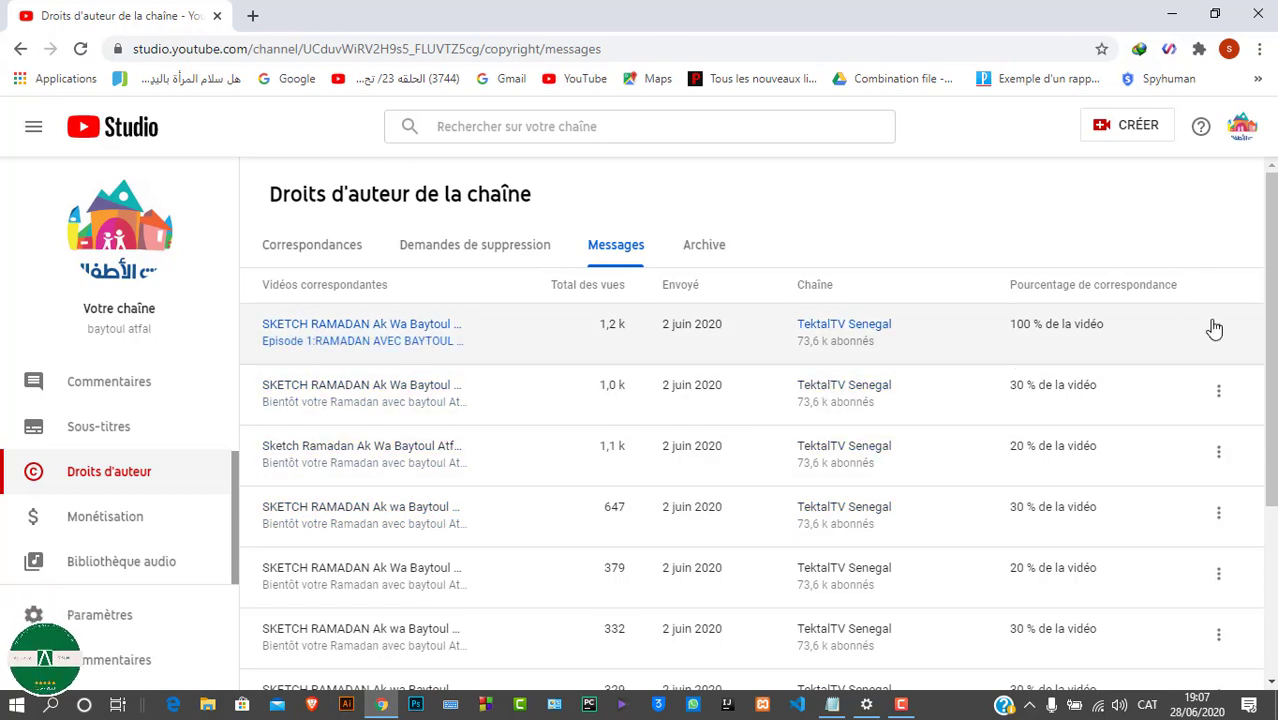
click(1219, 333)
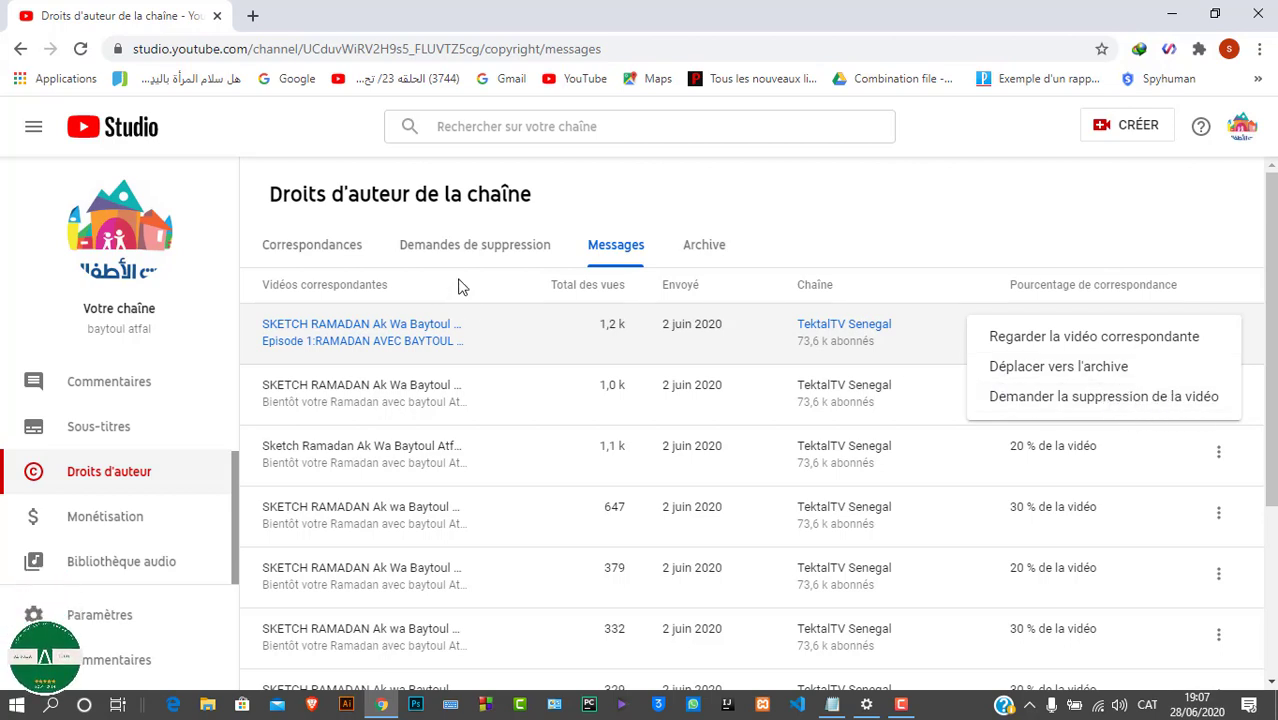
key(Escape)
Look briefly at the removal requests and sent messages, and return to the list of matching videos
click(432, 250)
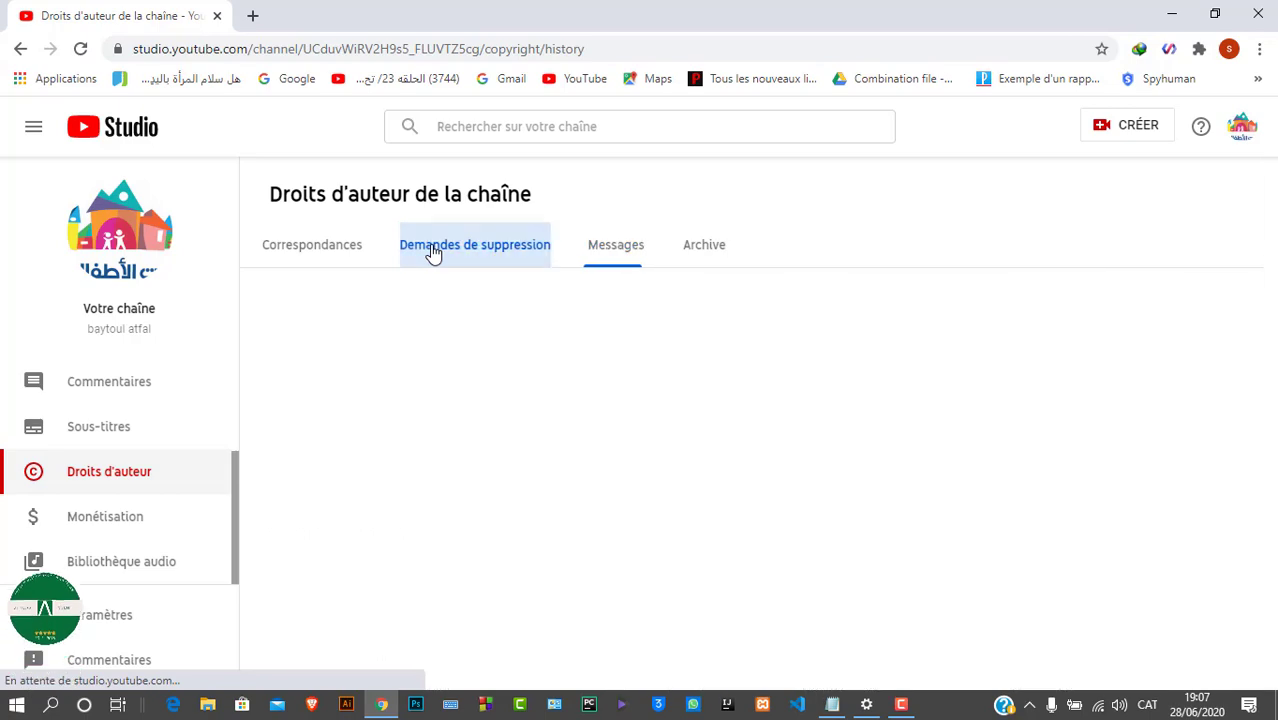
click(295, 244)
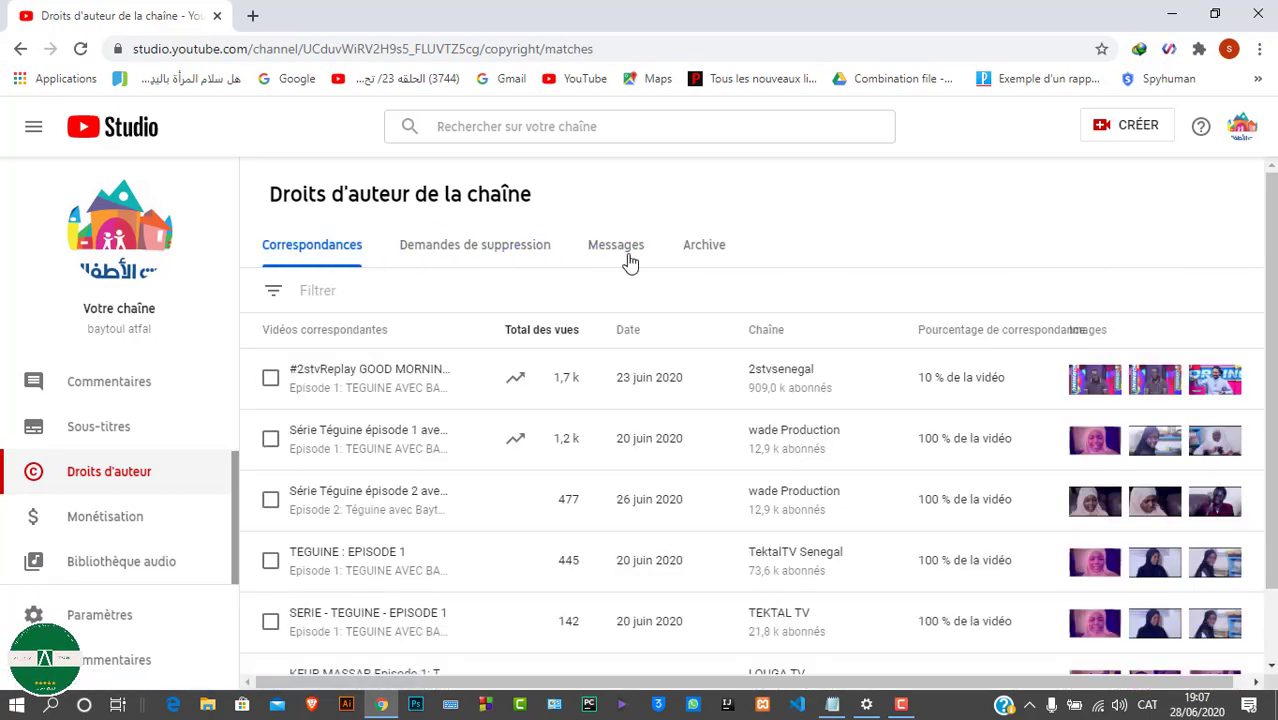
click(626, 252)
click(329, 246)
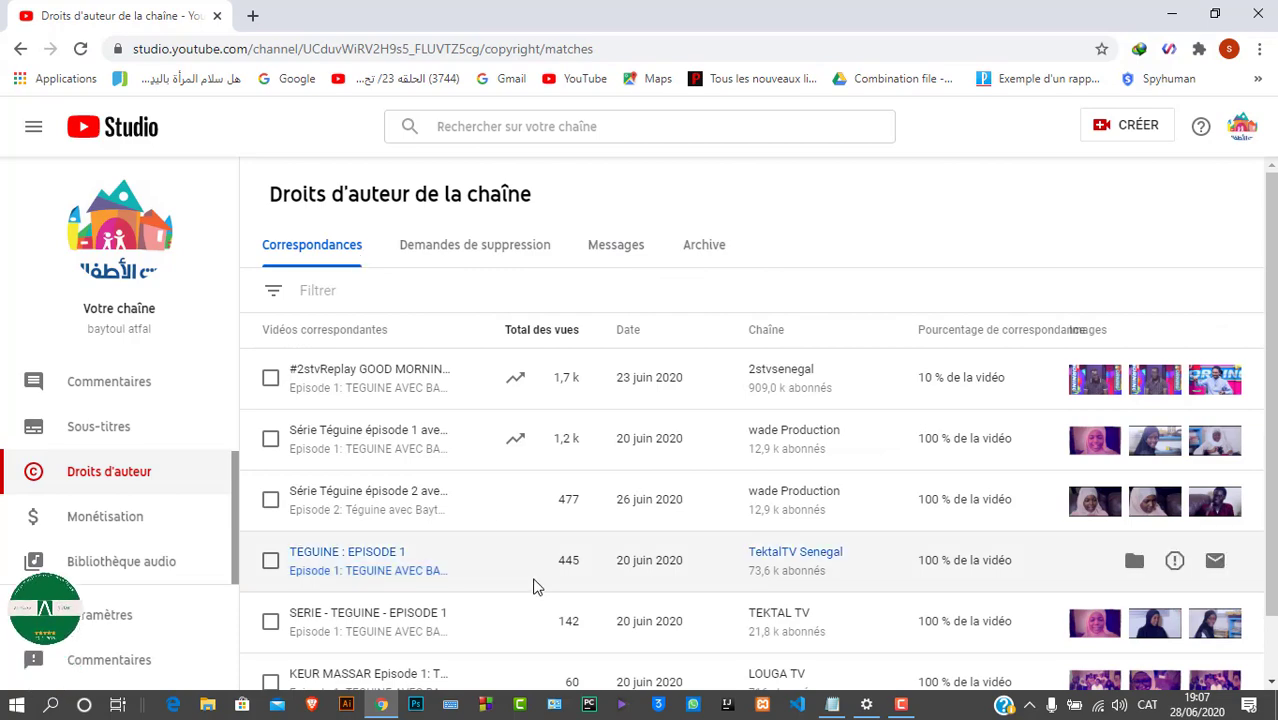
Open the removal request form for the 2stvsenegal match and review its copyright-owner fields and the video concerned
scroll(533, 586, down, 2)
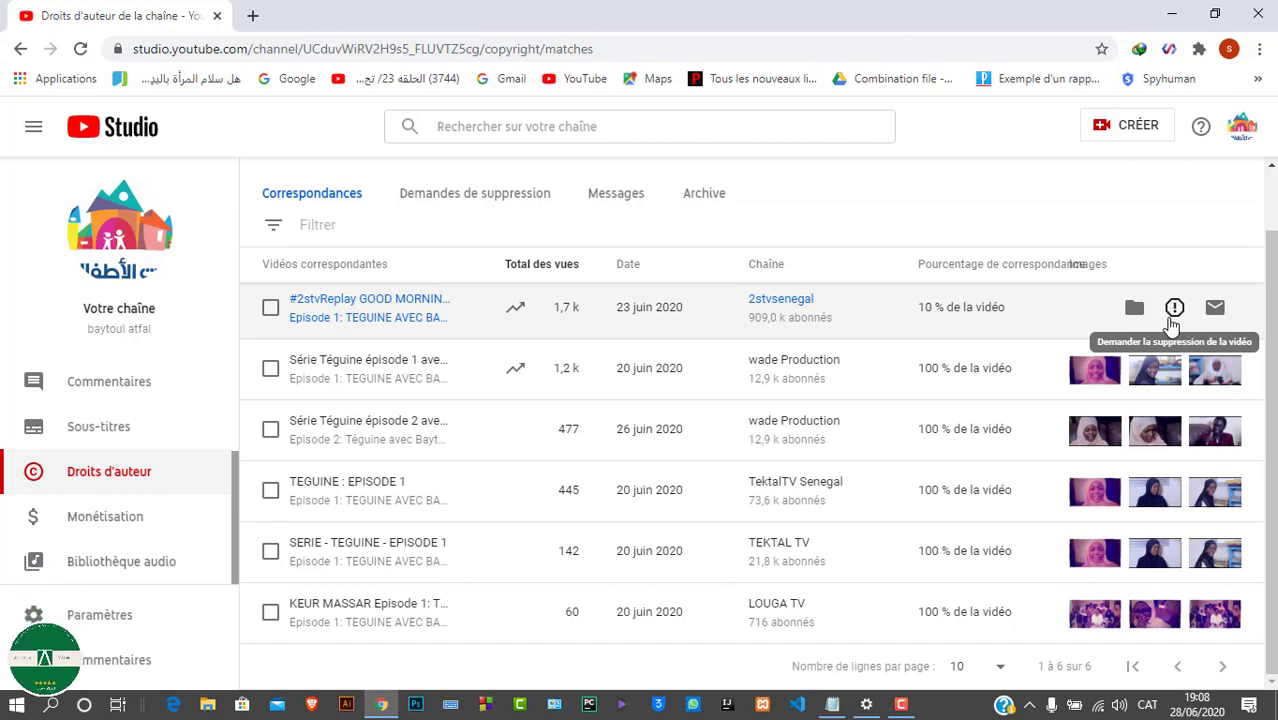
click(1174, 308)
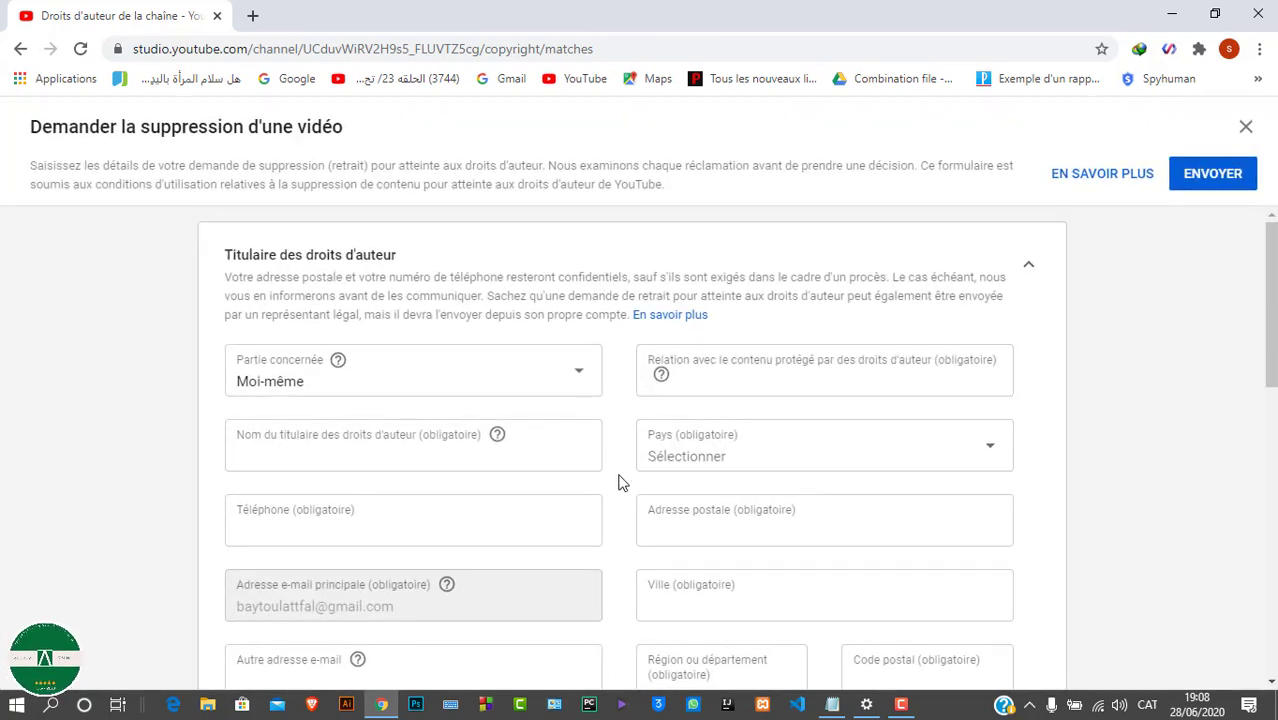
scroll(620, 483, down, 3)
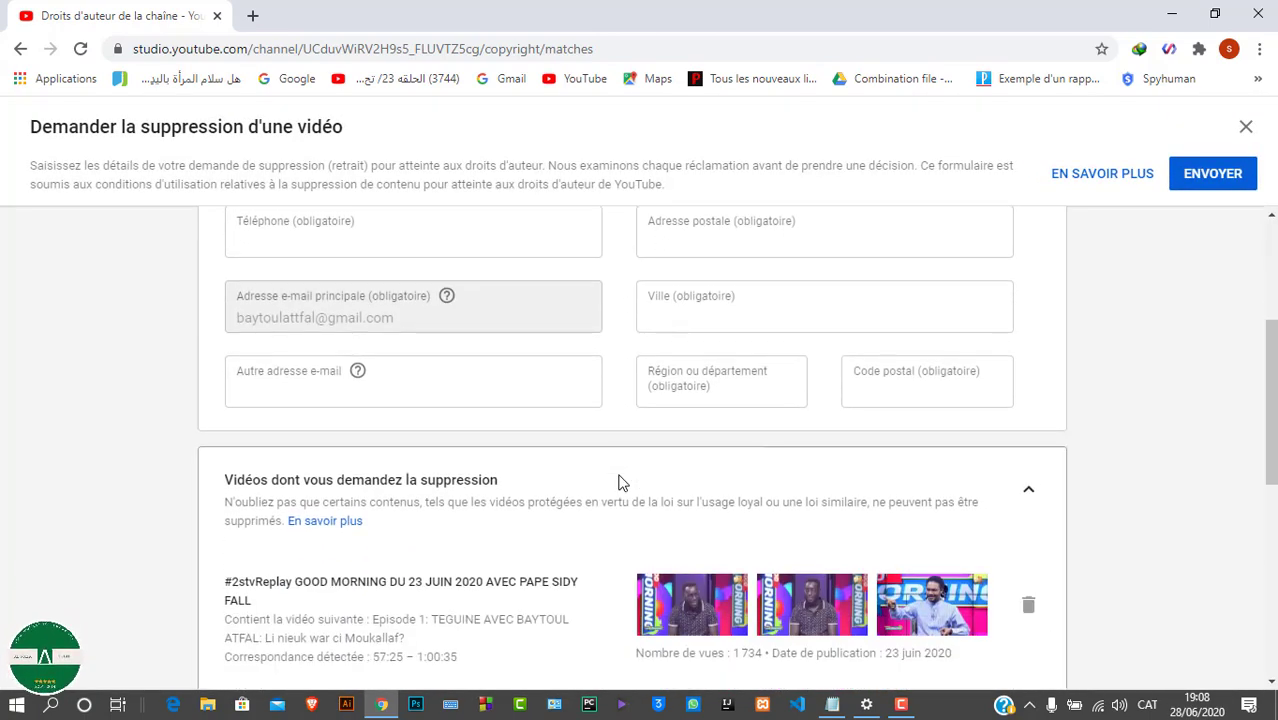
scroll(620, 483, up, 3)
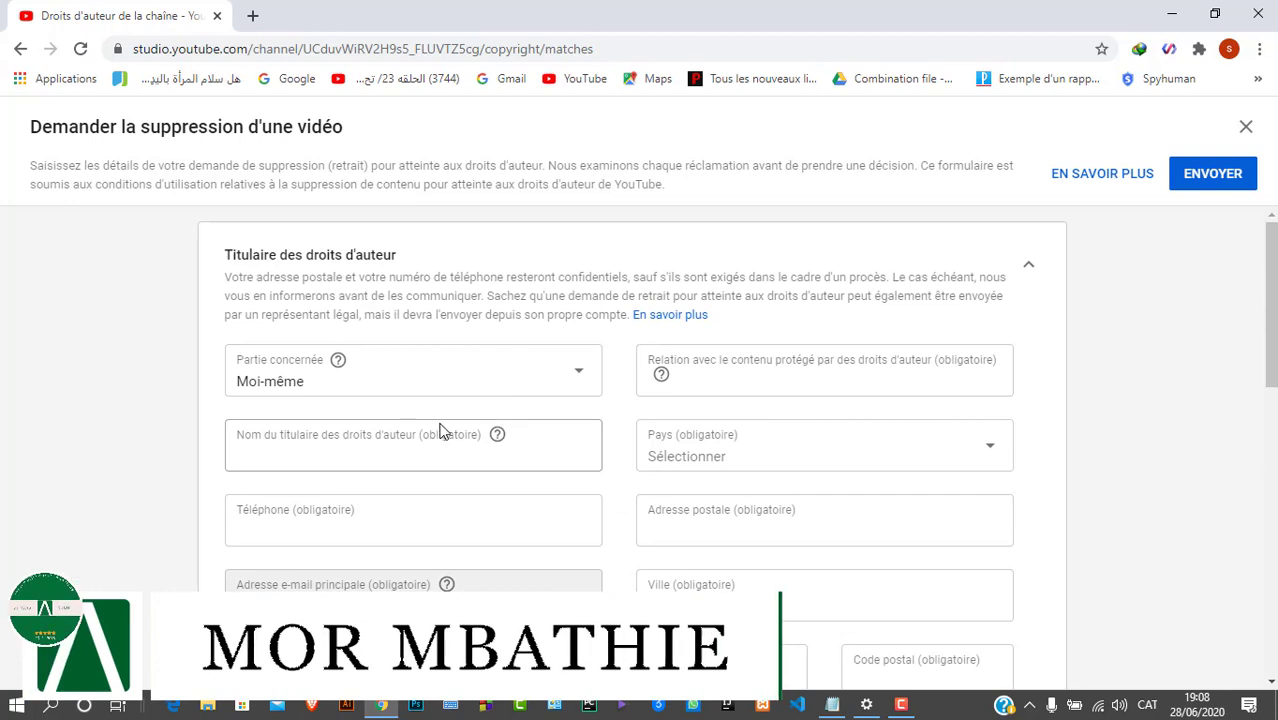
Review the choices for the affected party (Partie concernée) in the removal request
click(390, 380)
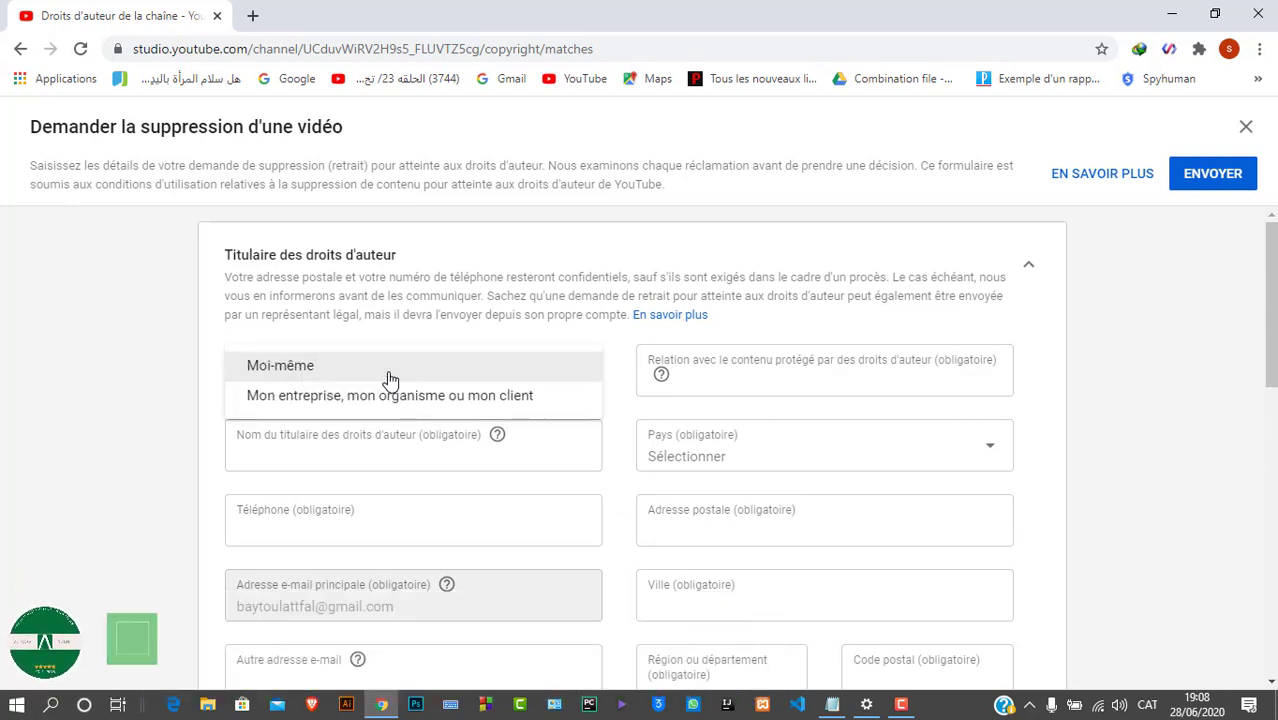
click(238, 354)
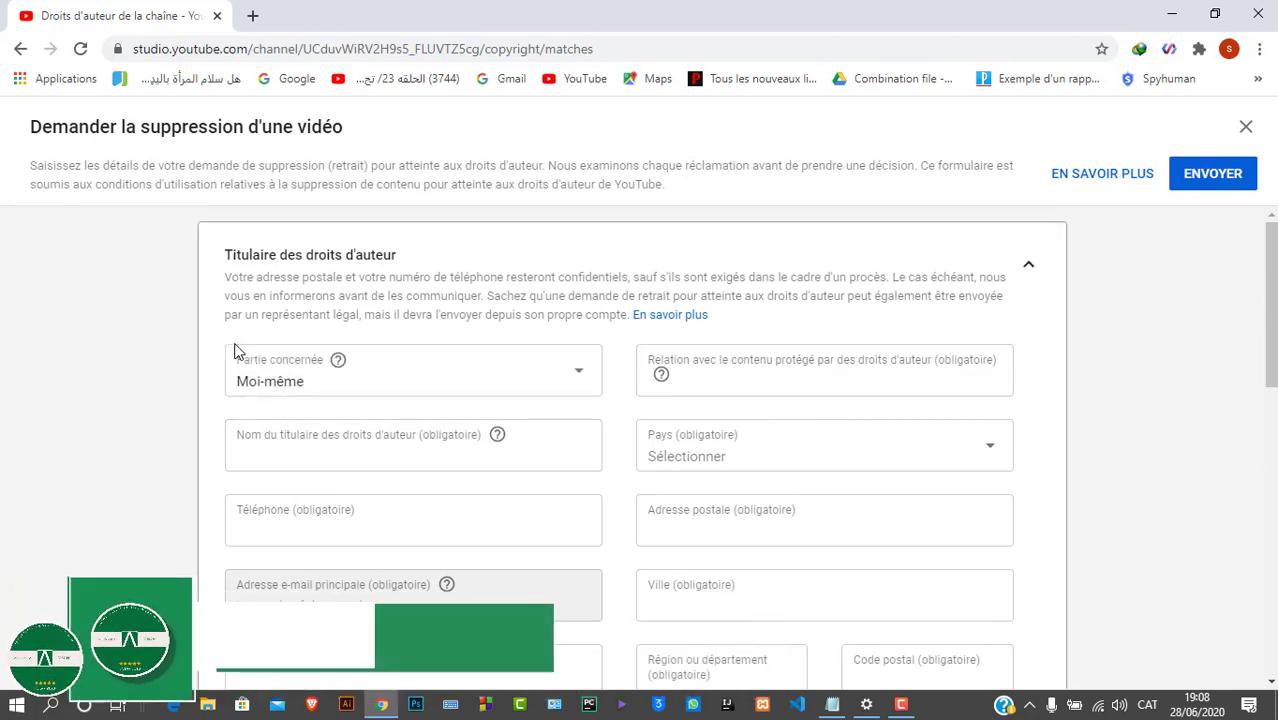
click(300, 385)
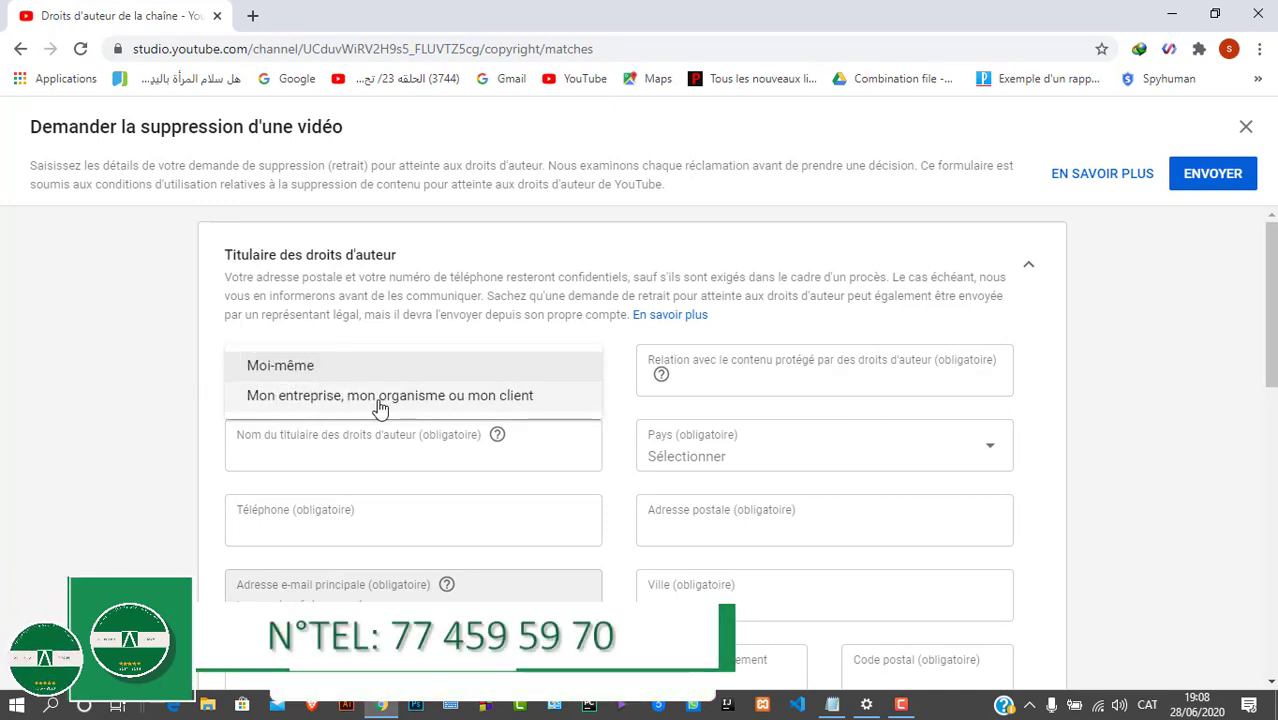
click(448, 294)
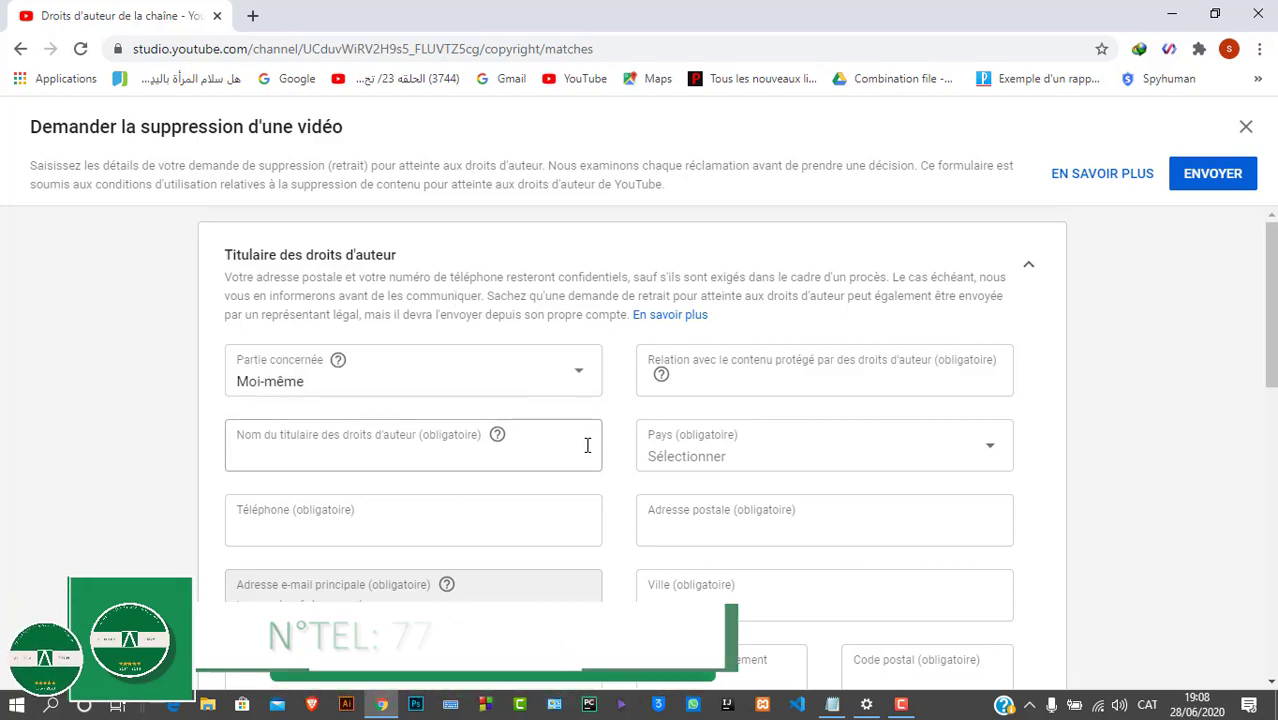
Review the removal delay options, legal agreements and signature field, and close the removal request without submitting it
scroll(588, 445, down, 8)
scroll(588, 452, up, 2)
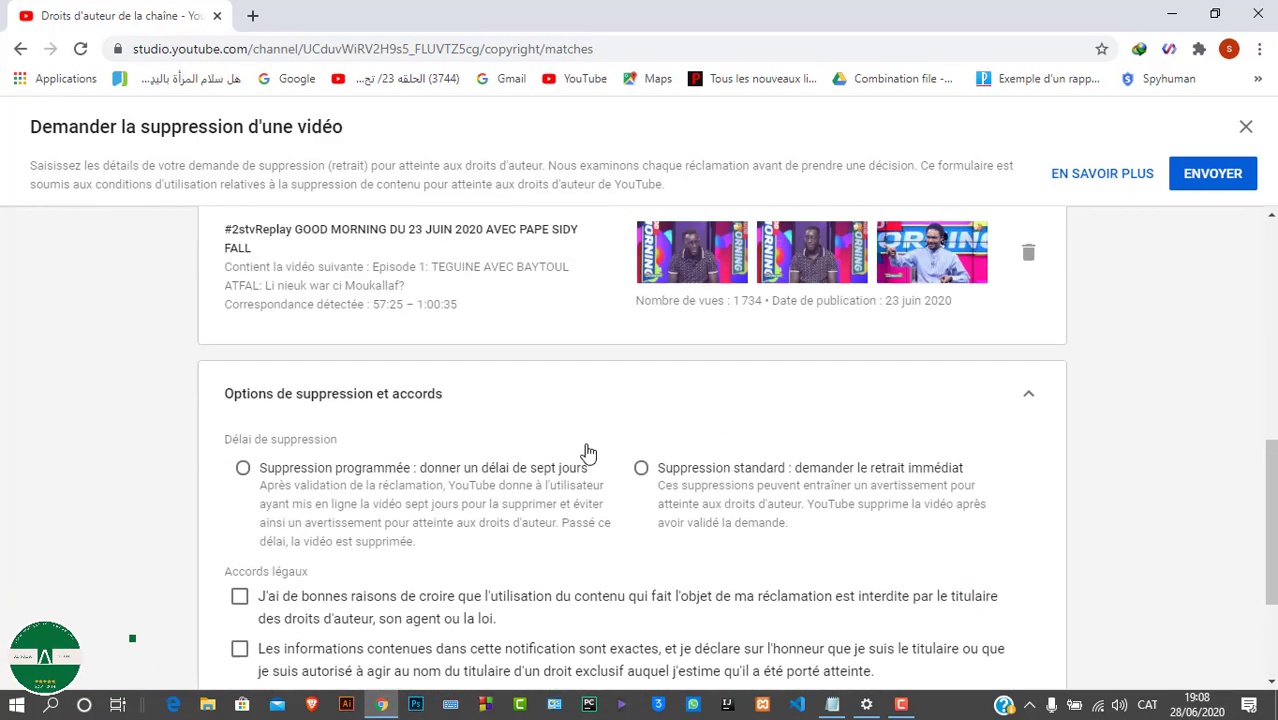
scroll(588, 452, down, 2)
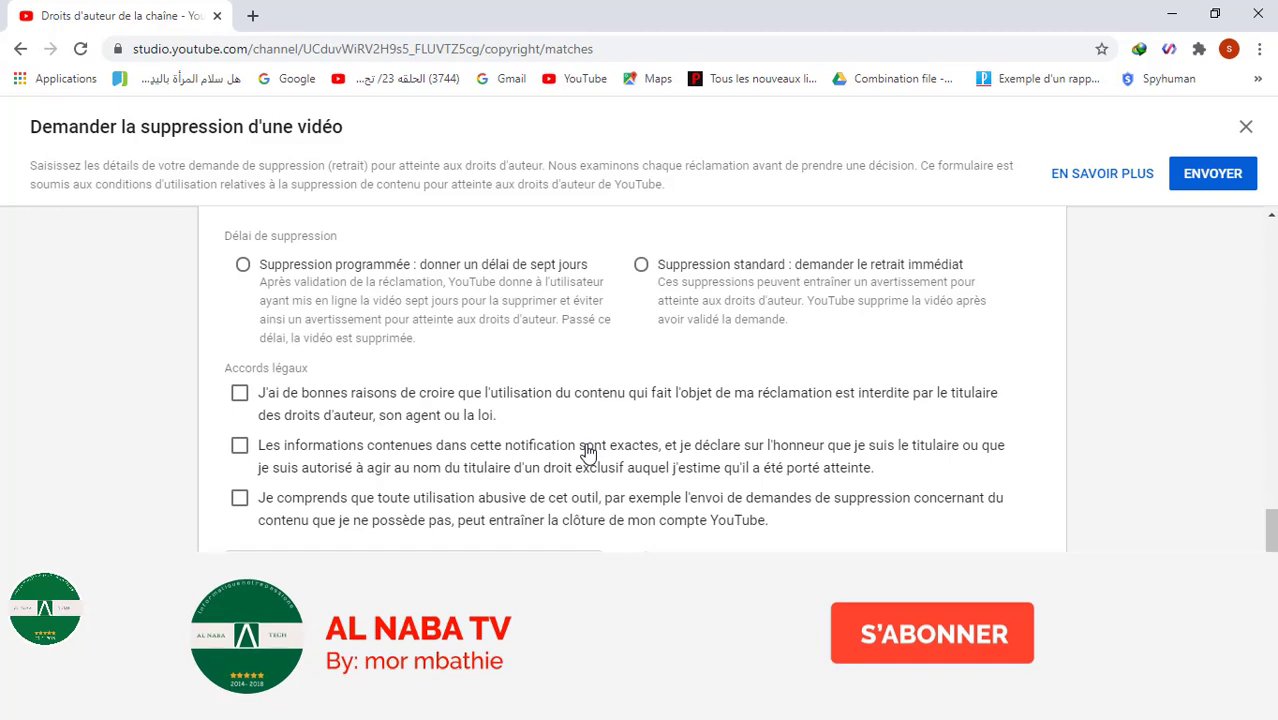
scroll(588, 452, up, 1)
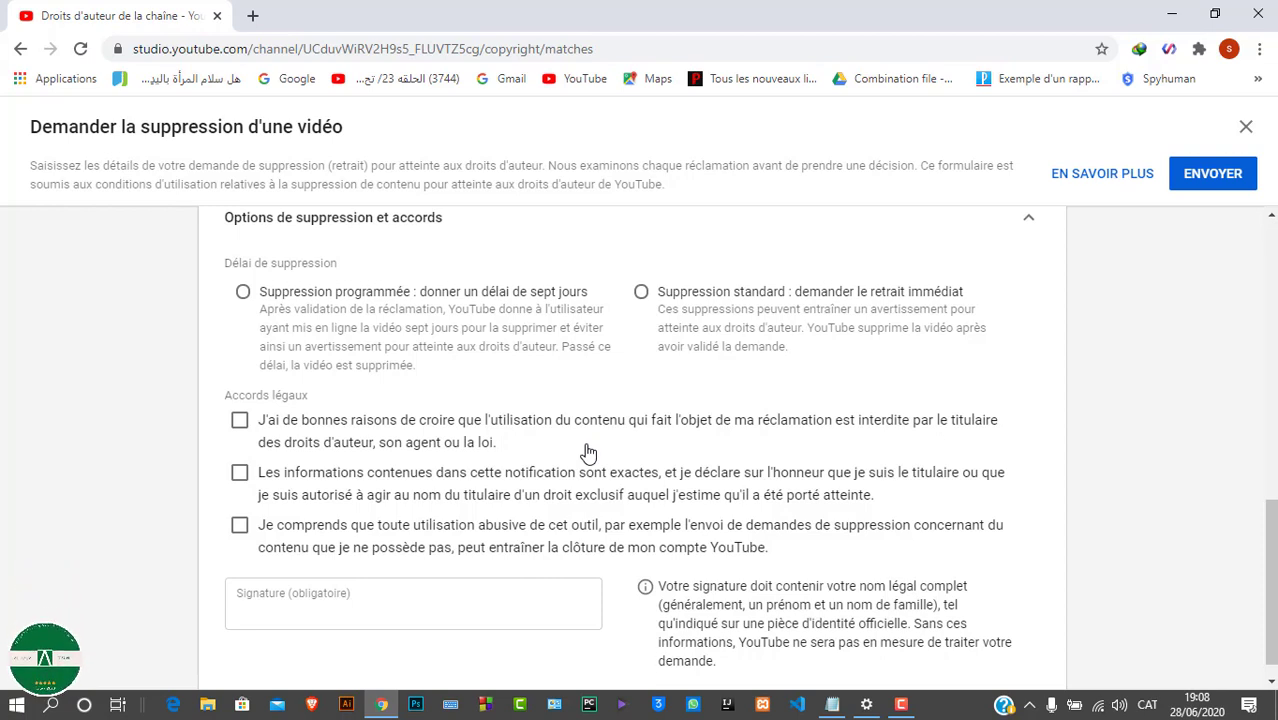
scroll(586, 452, up, 10)
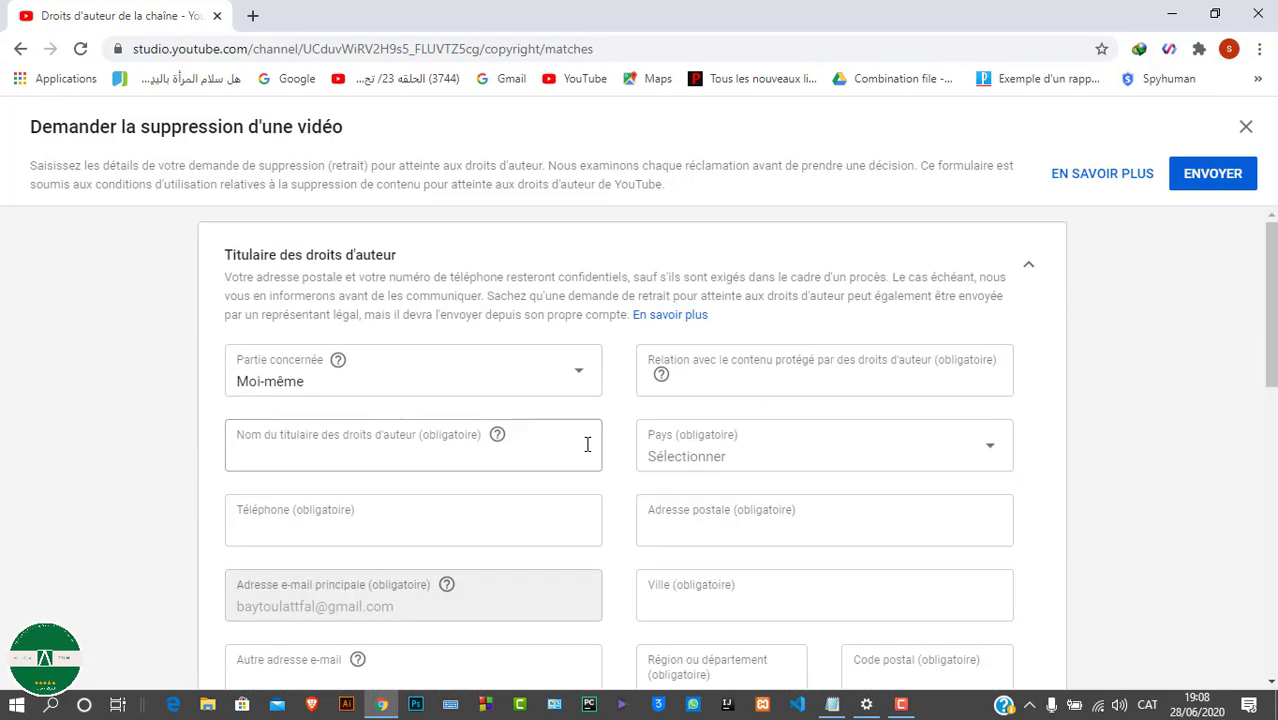
click(1246, 125)
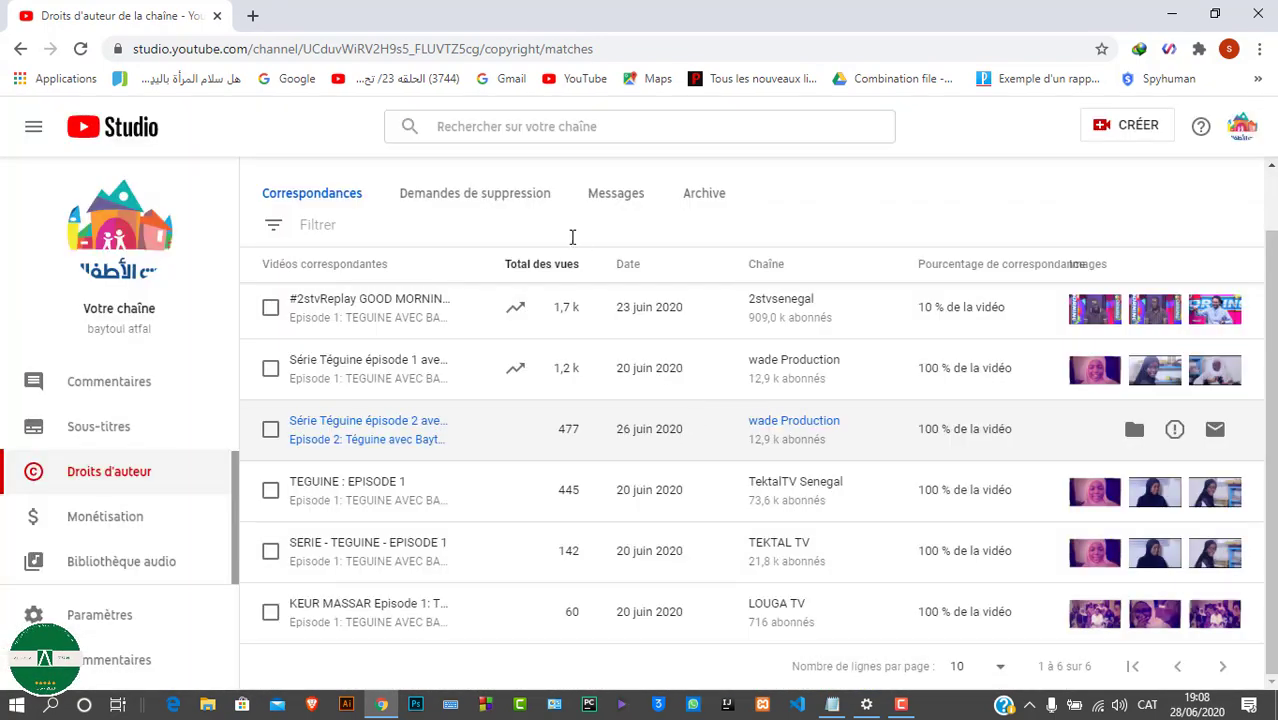
Revisit the removal requests, messages and archive sections of the channel's copyright page, and return to the matching videos
click(425, 193)
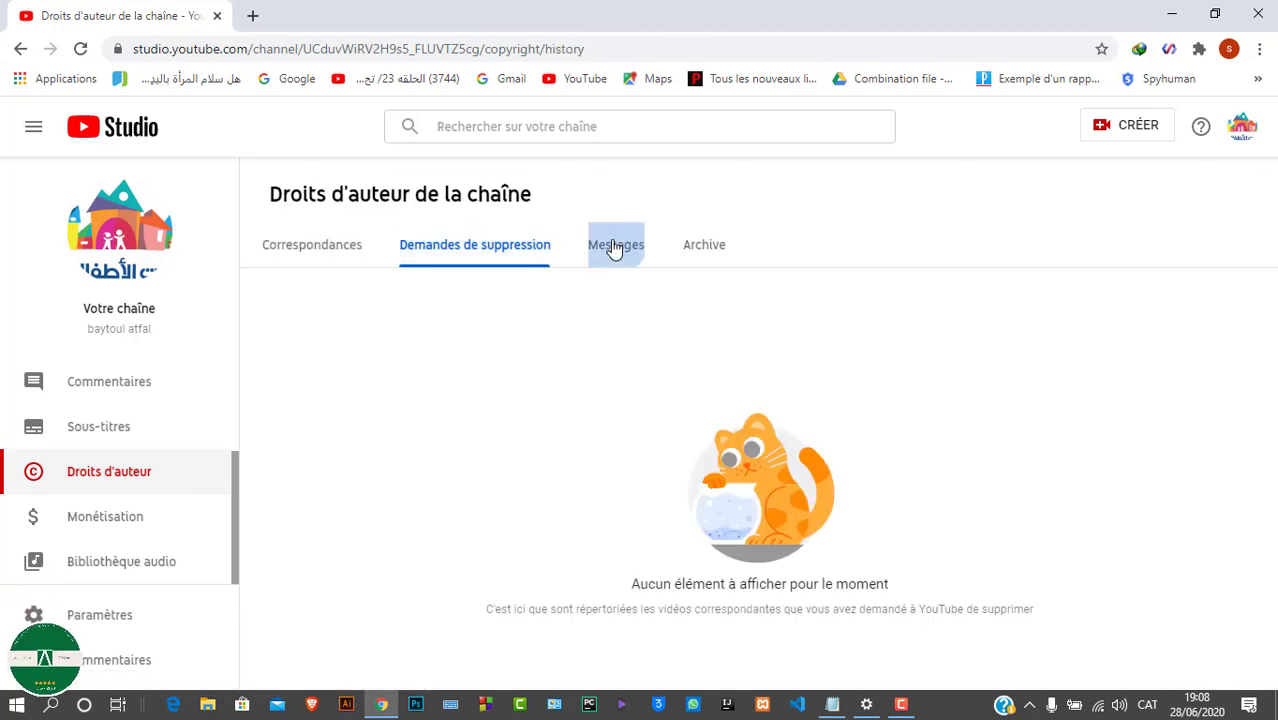
click(614, 249)
click(704, 246)
click(552, 259)
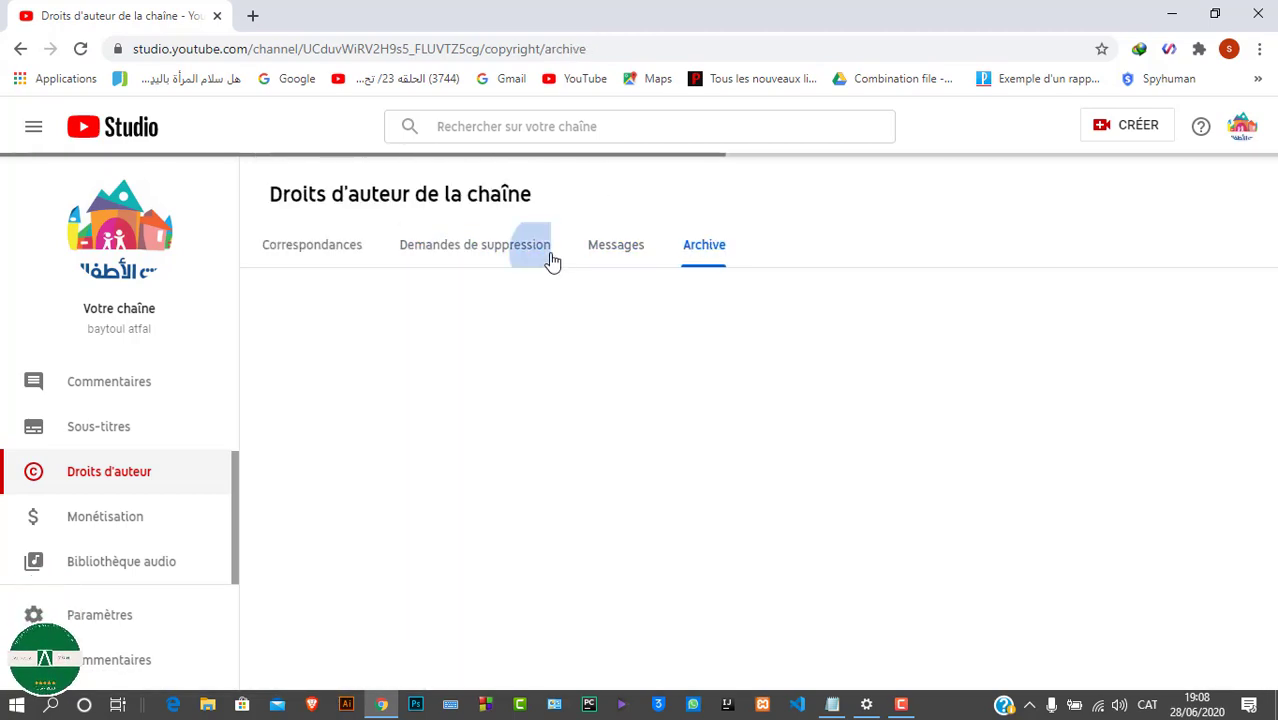
click(300, 268)
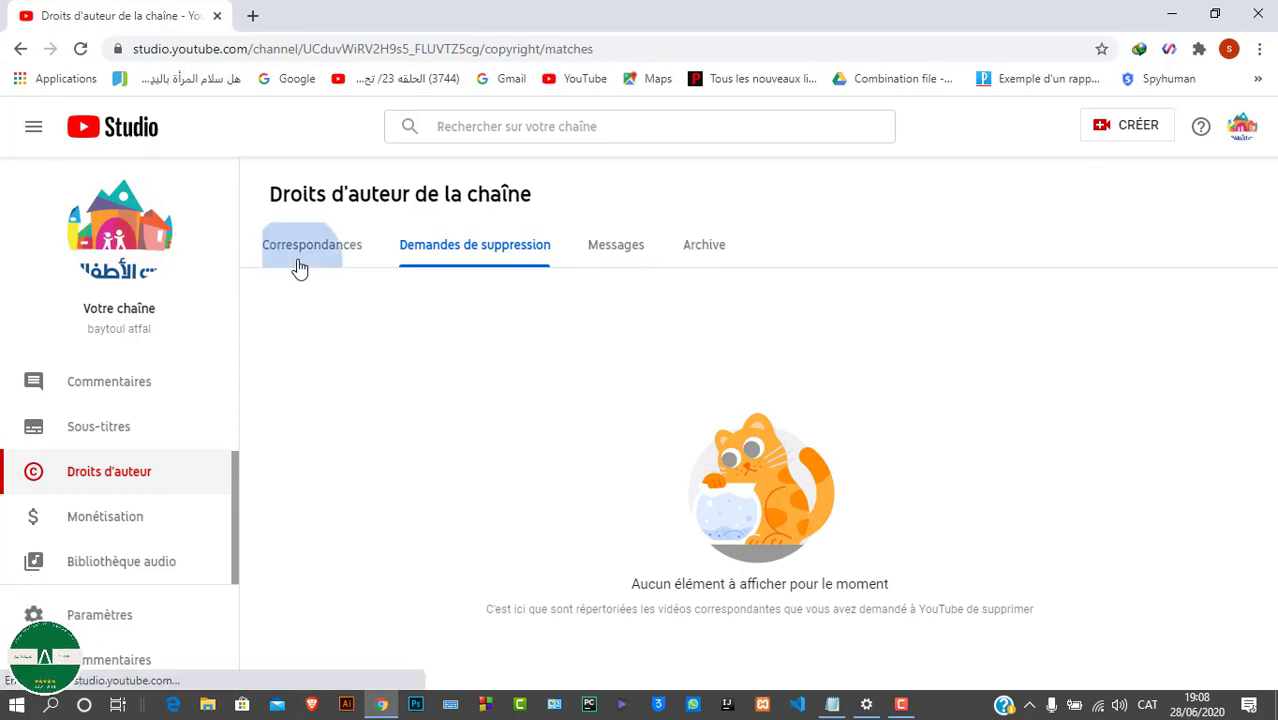
mouse_move(698, 480)
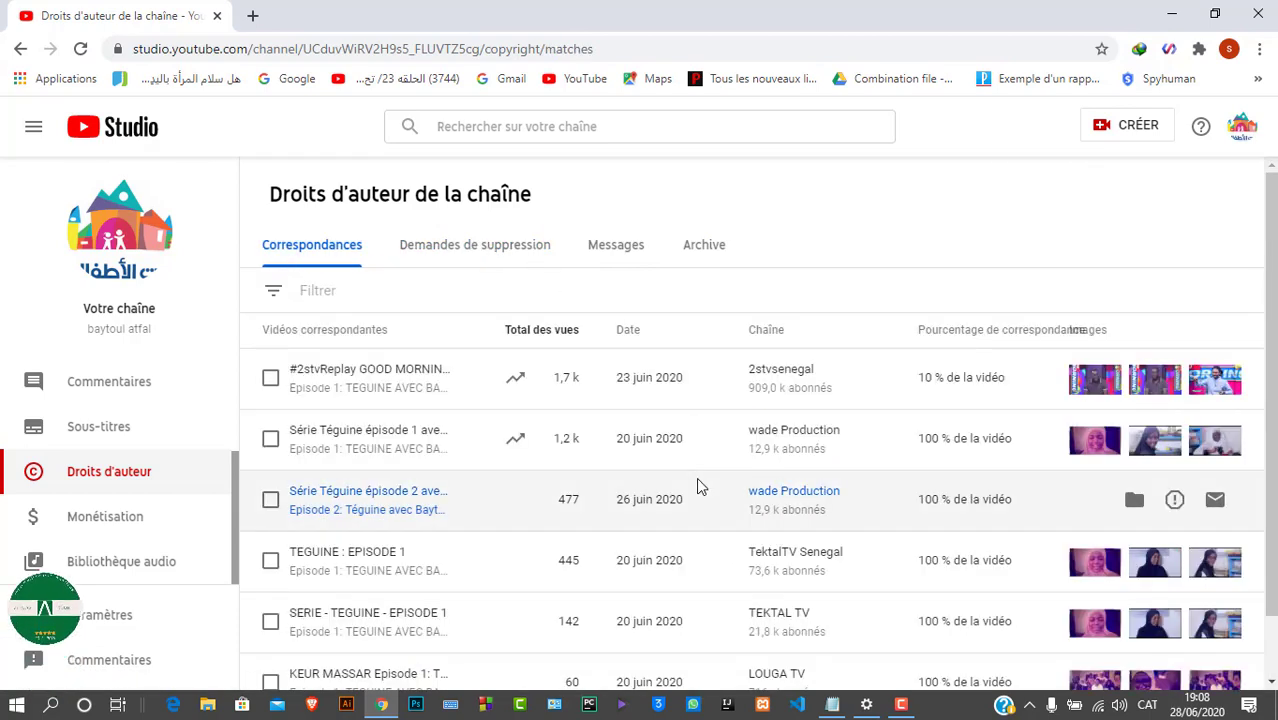